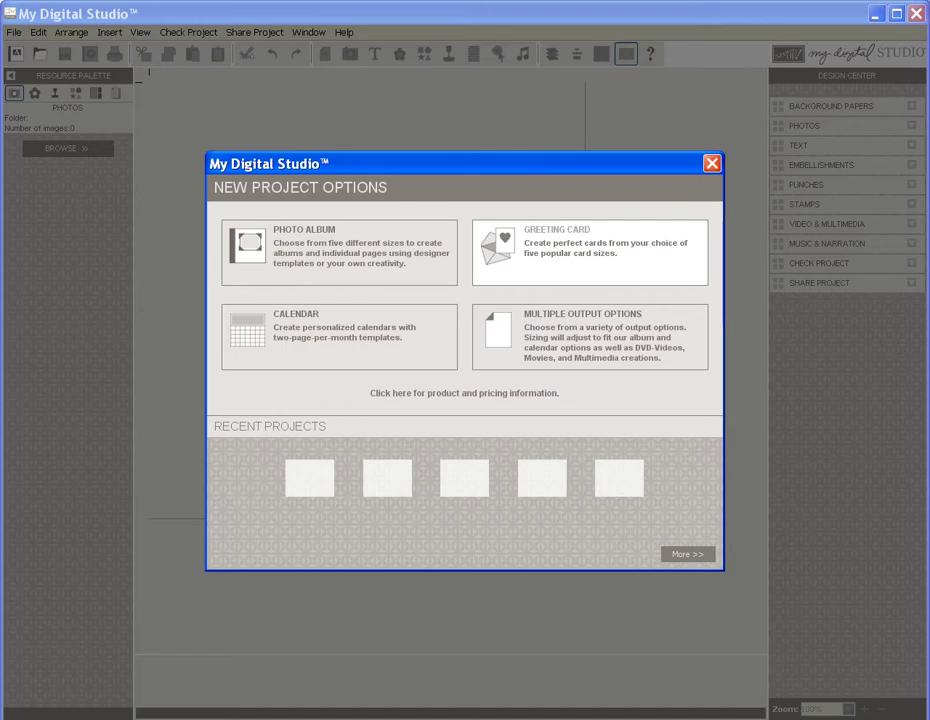
# - Create a 5½" x 4¼" landscape greeting card project with the Create Your Own template and name it ss44
pyautogui.click(575, 250)
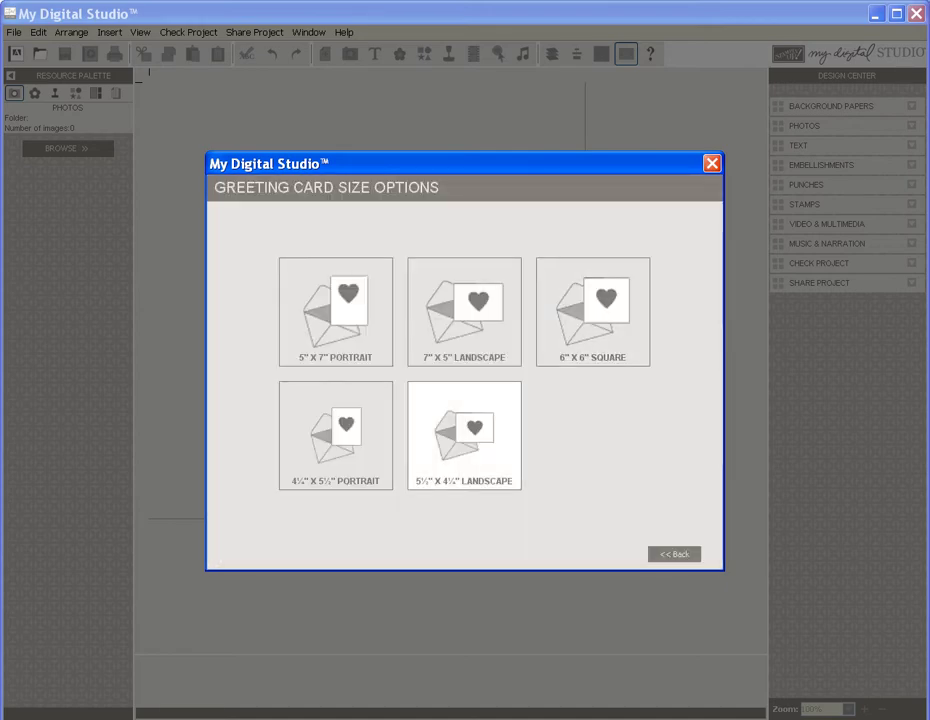
pyautogui.click(464, 435)
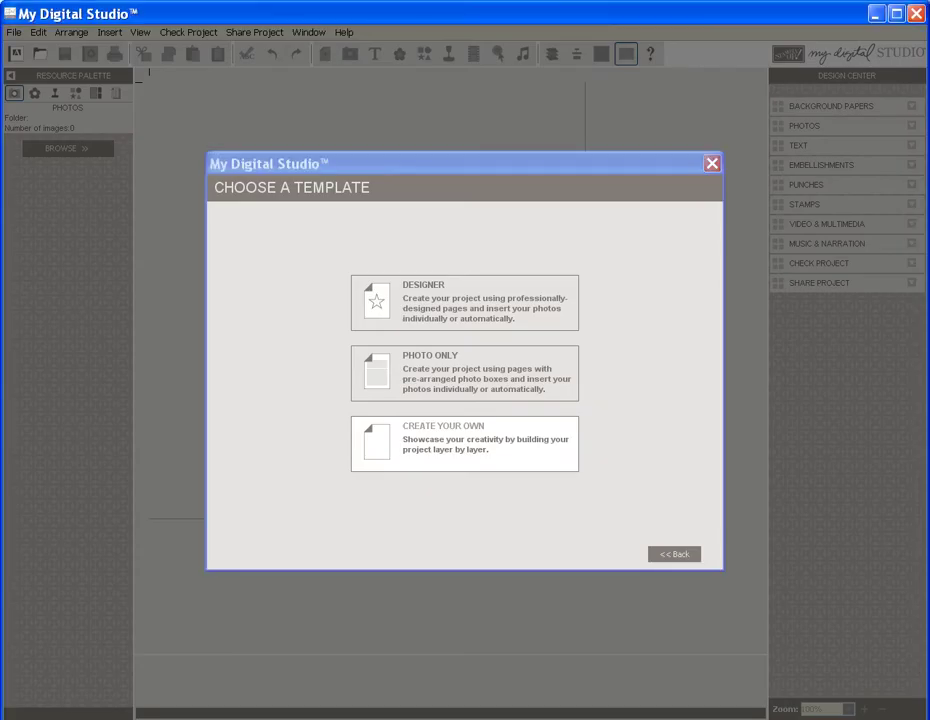
pyautogui.click(464, 443)
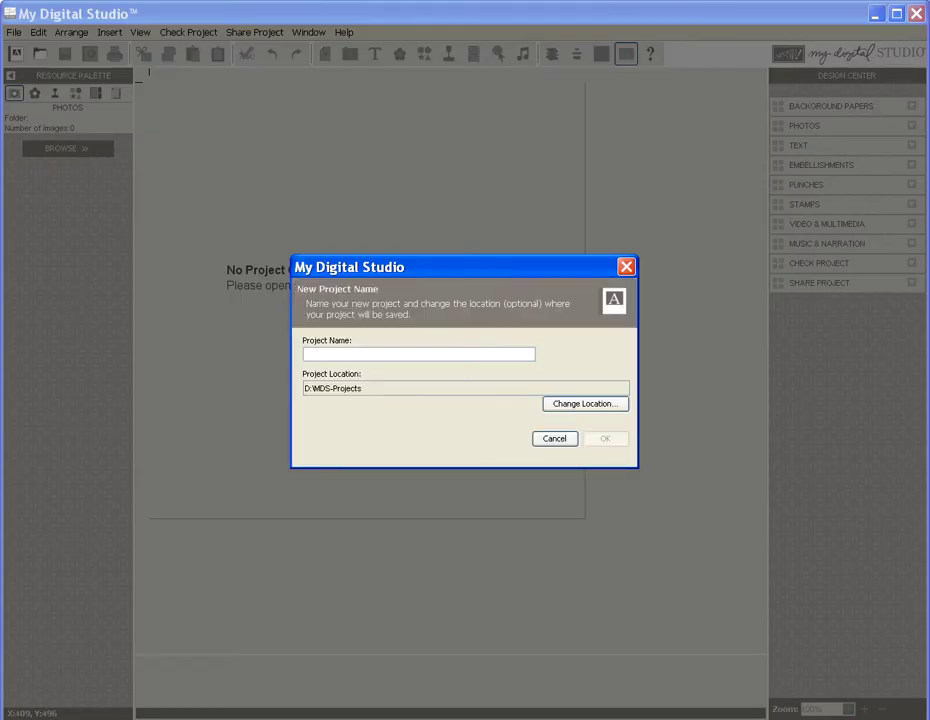
pyautogui.write('ss44')
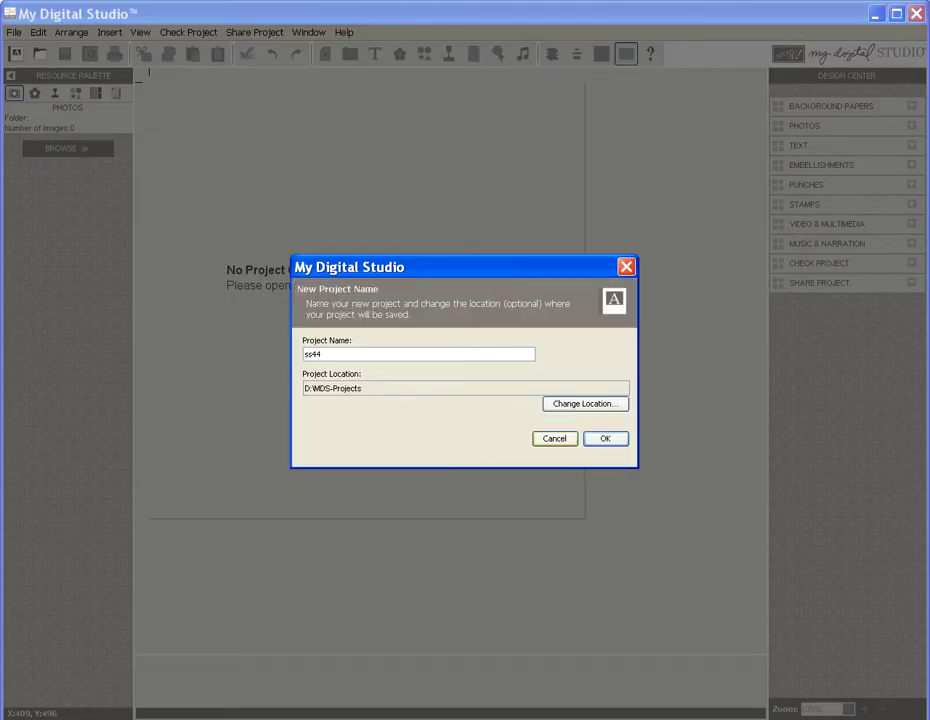
pyautogui.press('Return')
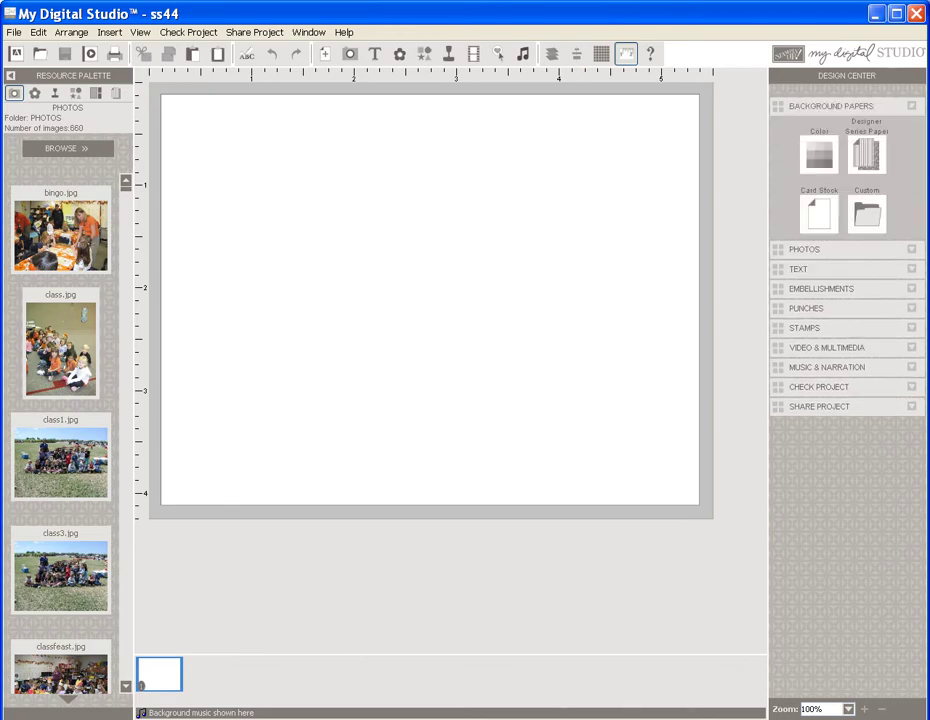
# - Set the page background to pale cream and add Old Olive Small Polka Dot designer paper as a page layer
pyautogui.click(819, 155)
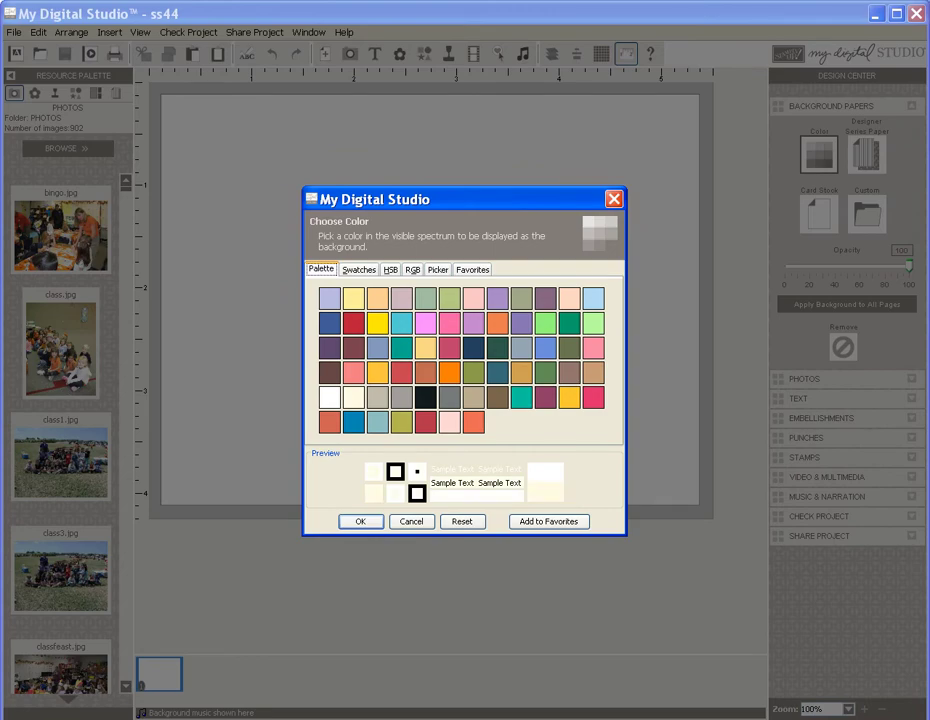
pyautogui.click(361, 522)
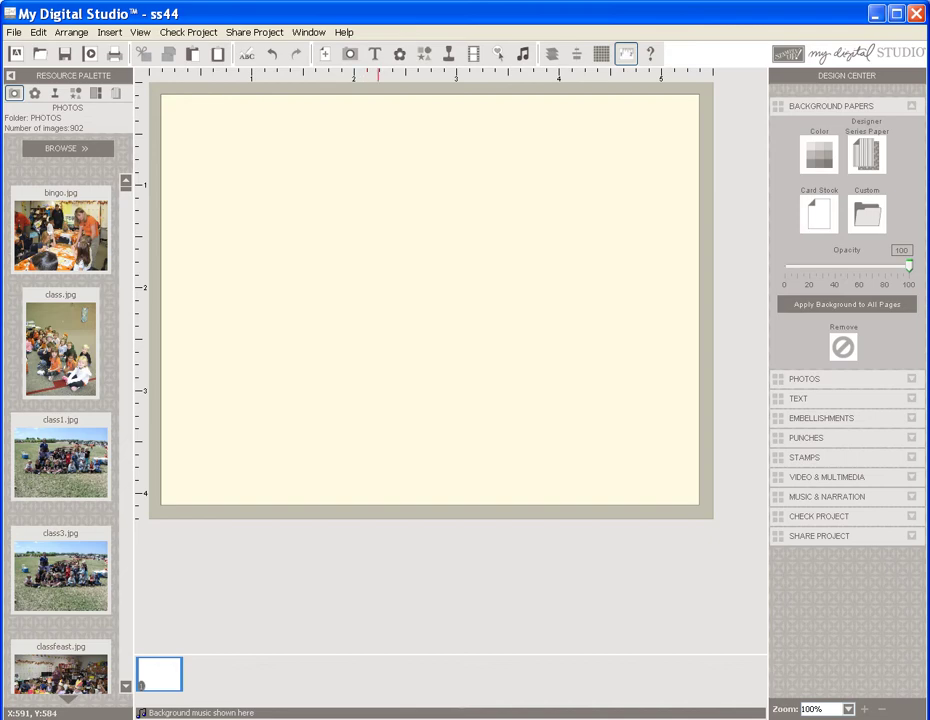
pyautogui.click(866, 153)
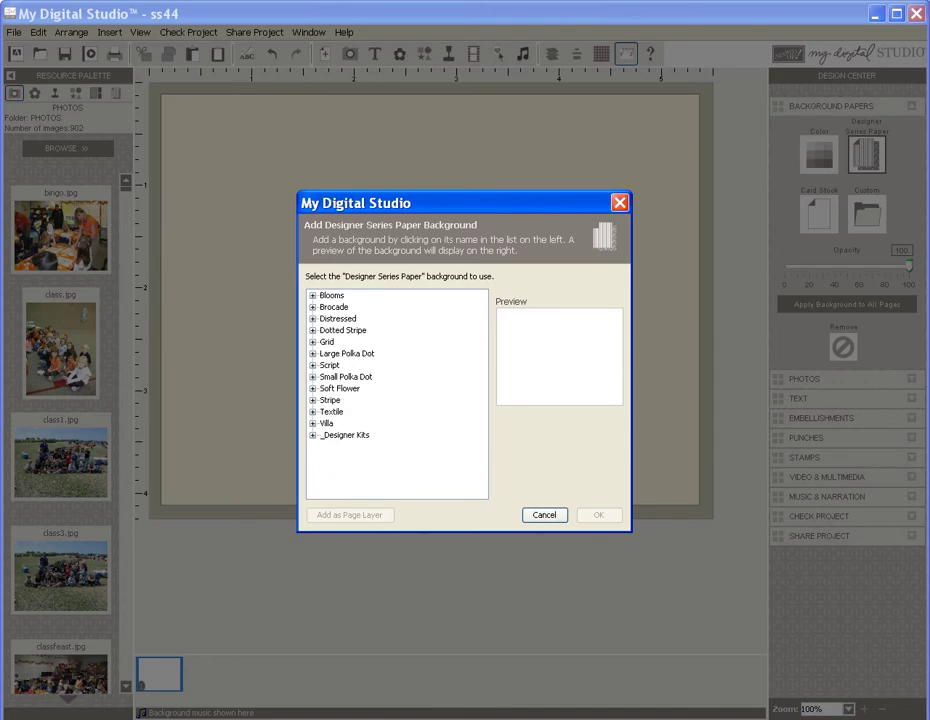
pyautogui.click(313, 377)
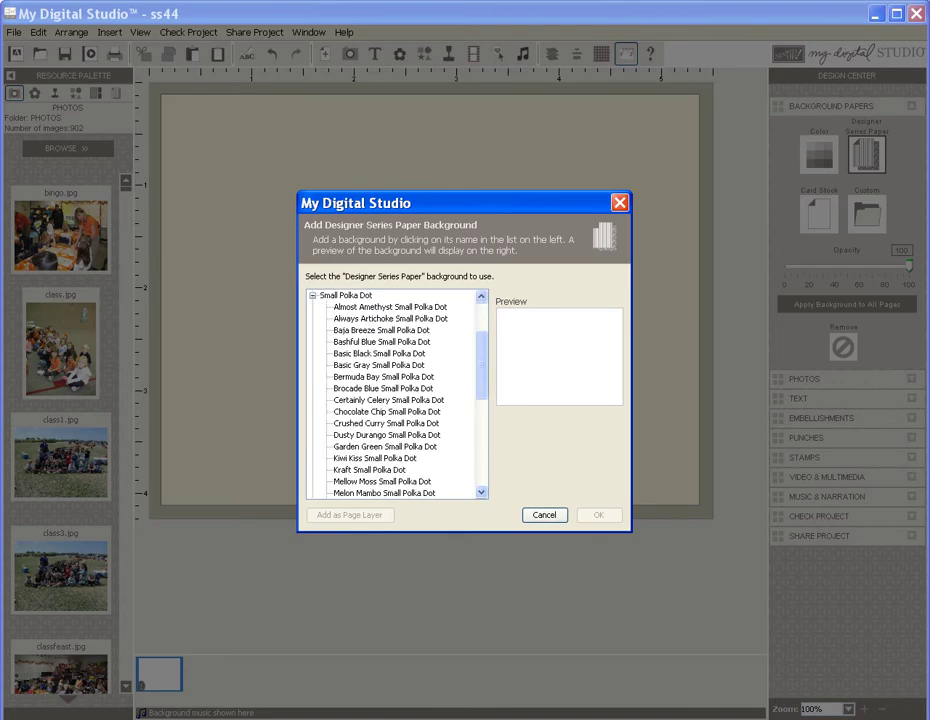
pyautogui.scroll(-6, 397, 393)
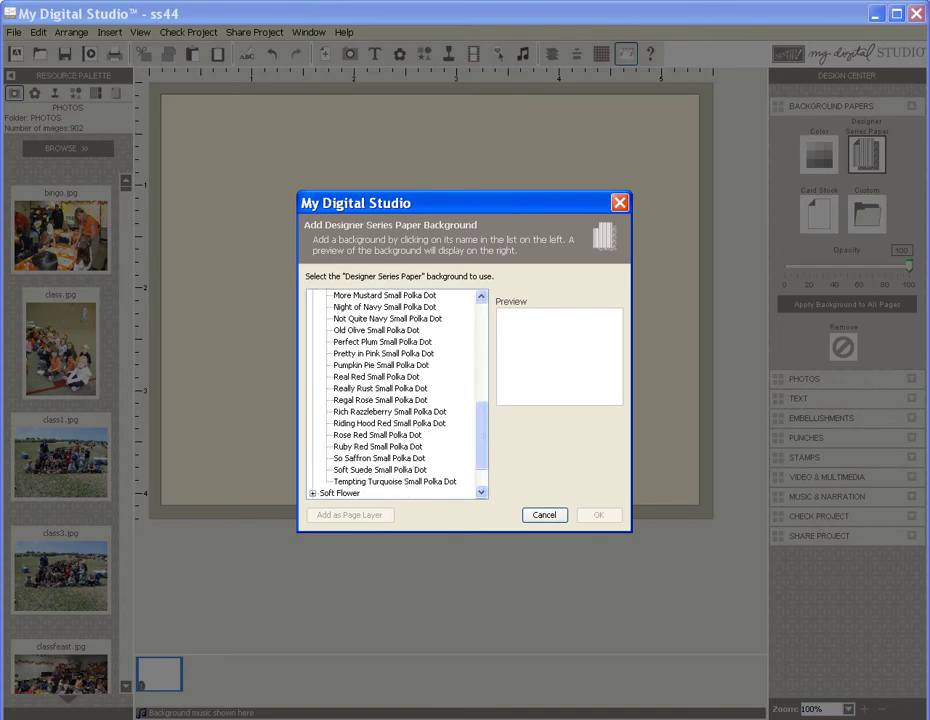
pyautogui.click(377, 330)
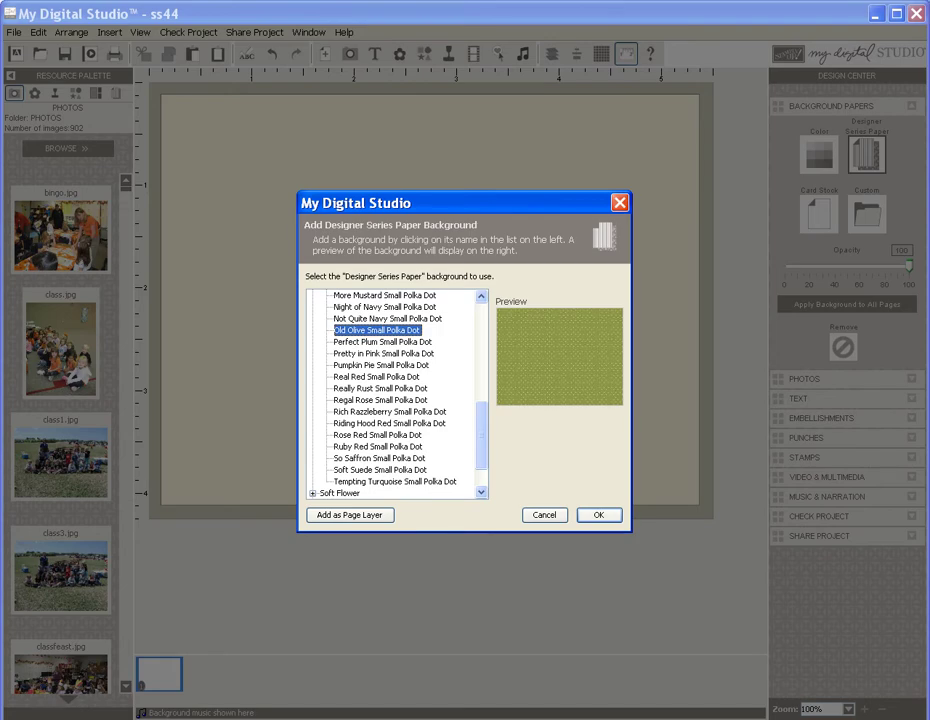
pyautogui.click(350, 515)
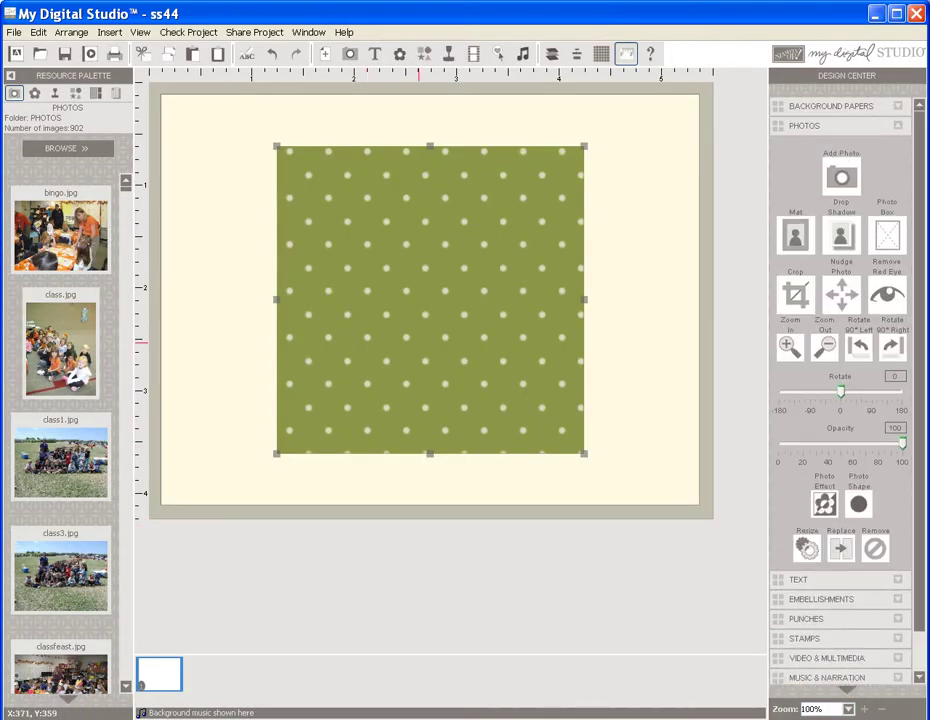
# - Crop the polka dot paper to a wide horizontal strip and place it across the bottom of the card
pyautogui.doubleClick(424, 332)
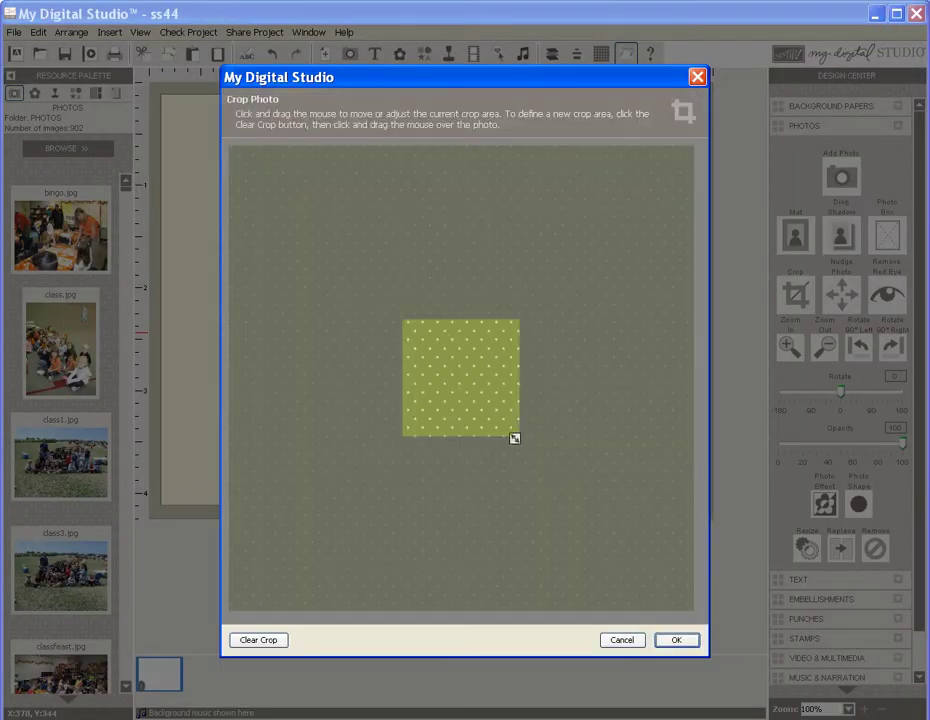
pyautogui.moveTo(515, 438); pyautogui.dragTo(655, 372)
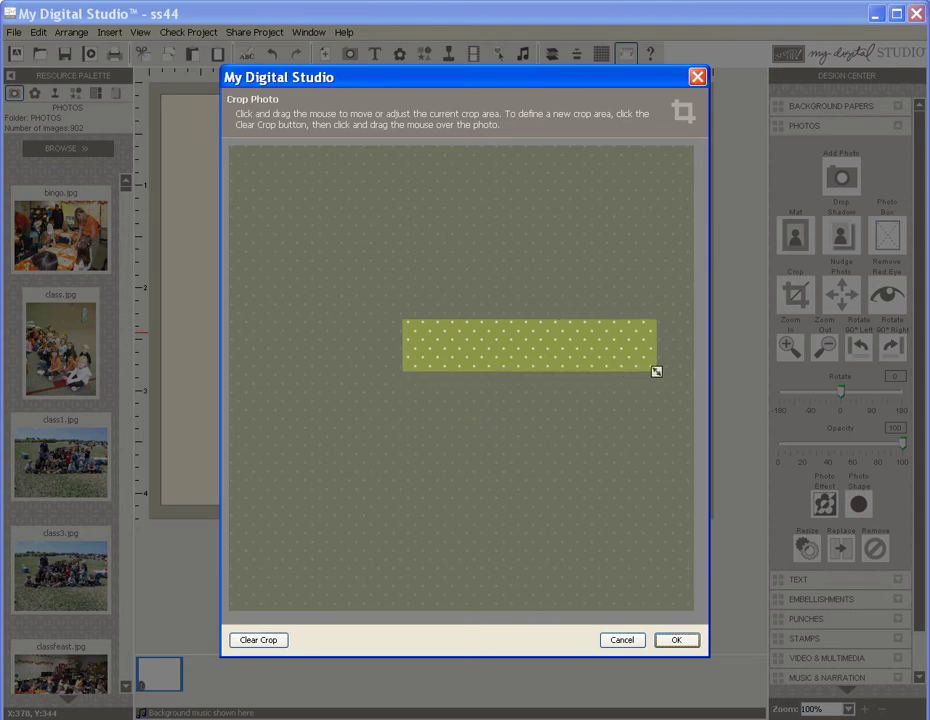
pyautogui.press('Return')
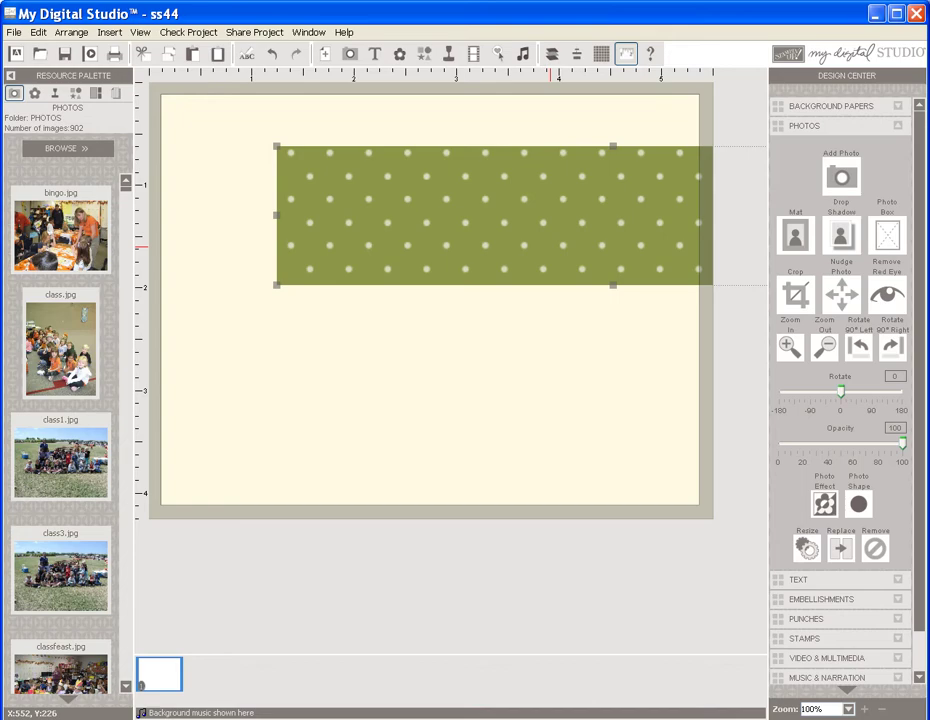
pyautogui.moveTo(551, 247); pyautogui.dragTo(445, 470)
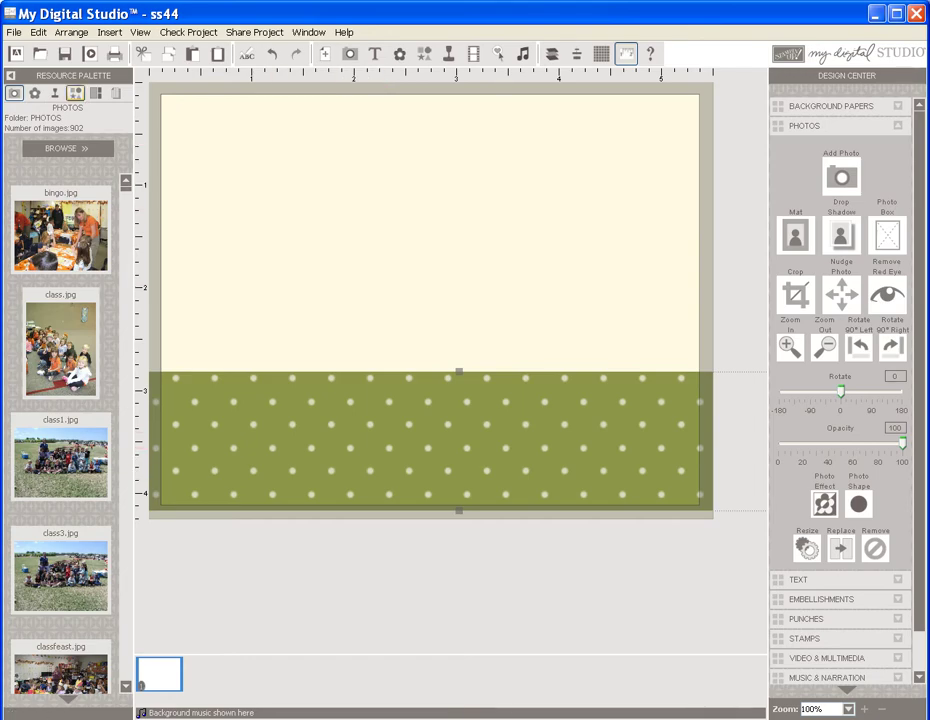
# - Add a Chocolate Chip grosgrain ribbon across the card along the upper edge of the polka dot strip
pyautogui.click(34, 93)
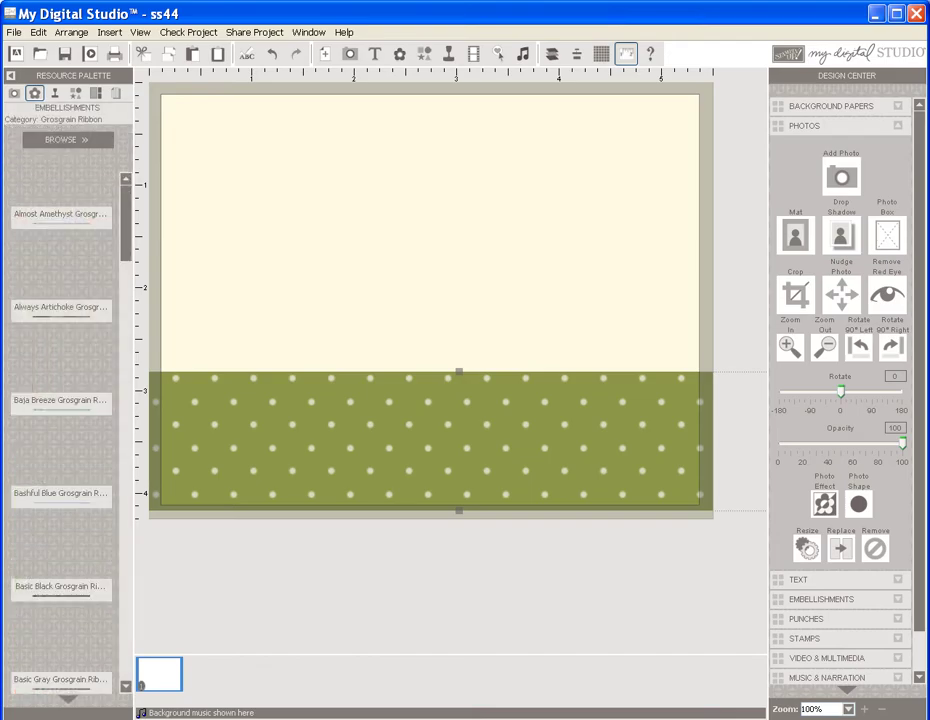
pyautogui.click(67, 140)
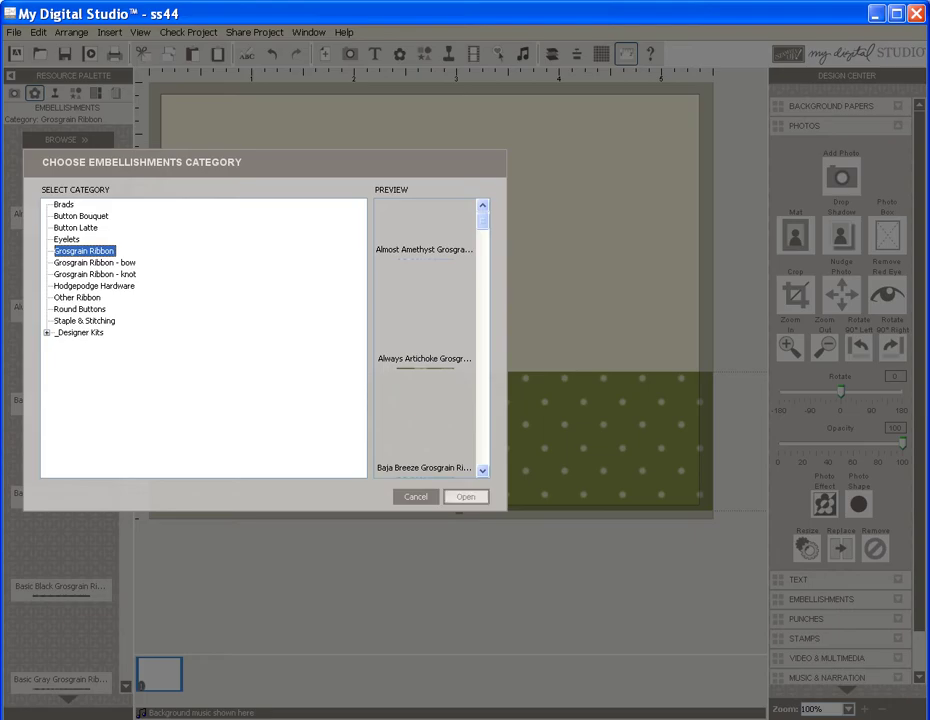
pyautogui.click(466, 497)
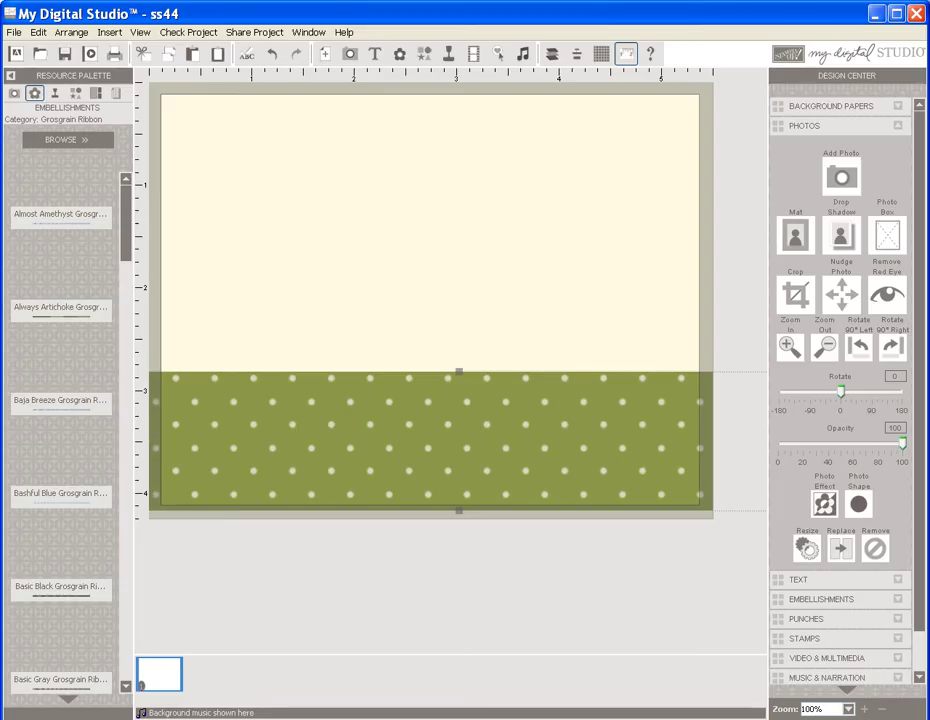
pyautogui.scroll(-5, 62, 430)
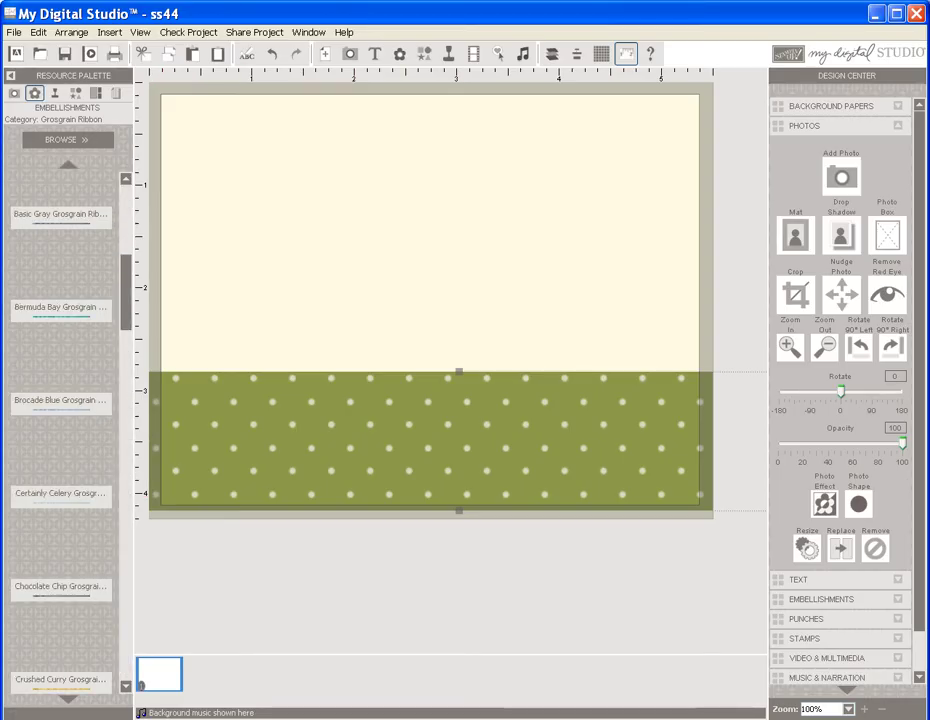
pyautogui.moveTo(61, 595); pyautogui.dragTo(431, 358)
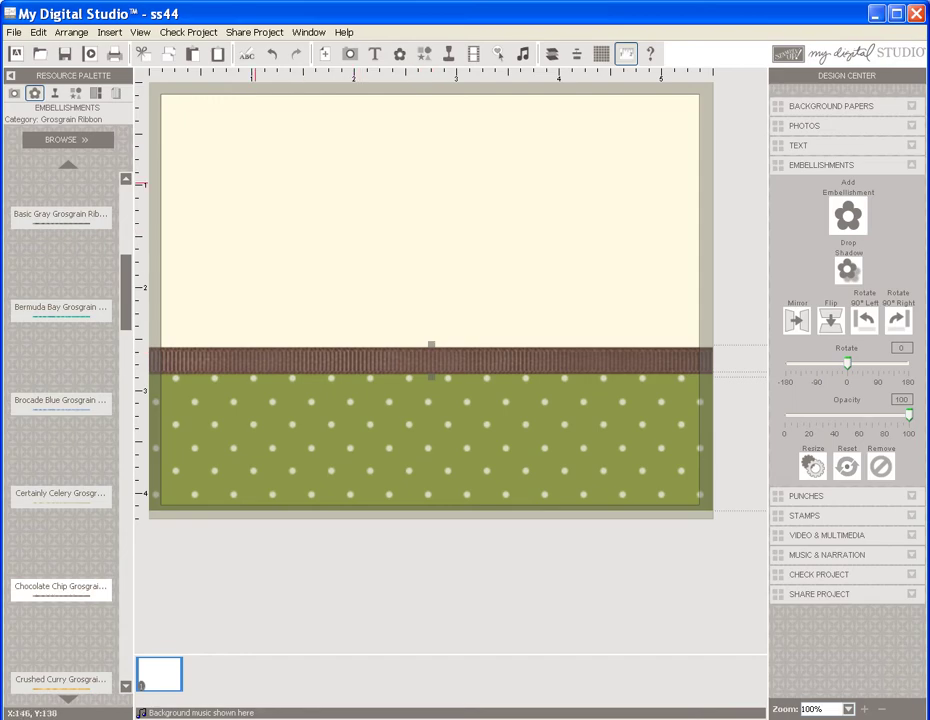
# - Load the Cheep Talk stamp set and place the talking bird stamp standing just above the ribbon, near the card's middle
pyautogui.click(55, 93)
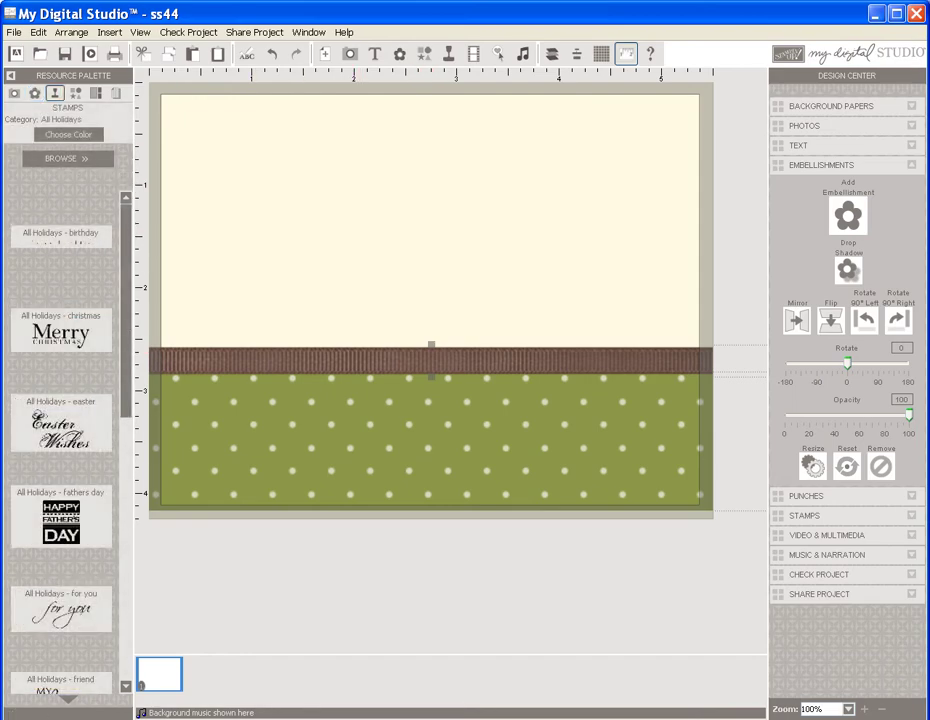
pyautogui.click(68, 159)
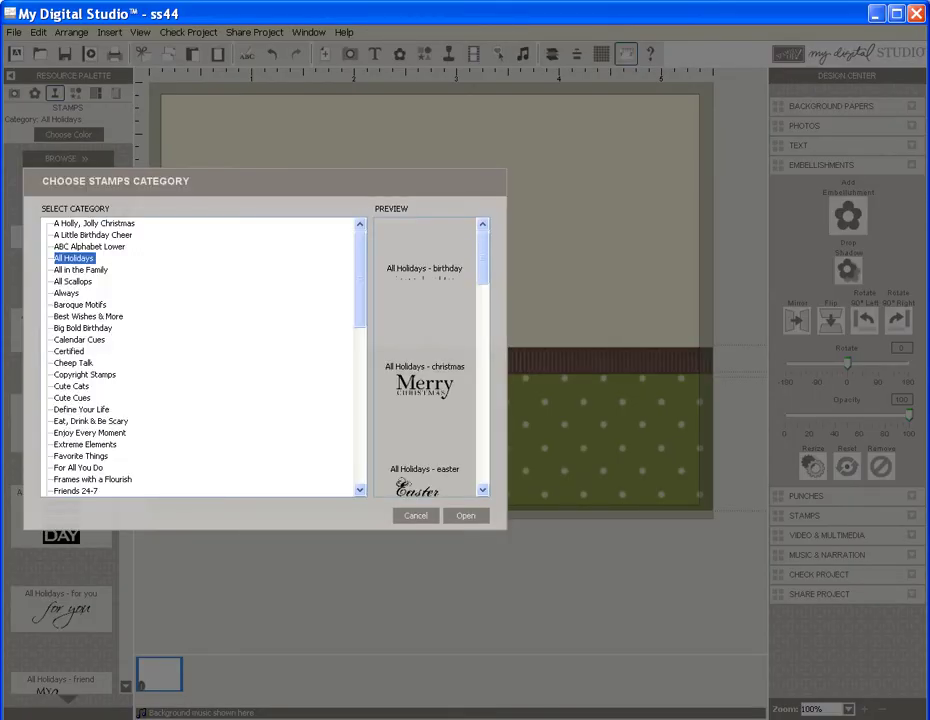
pyautogui.click(74, 363)
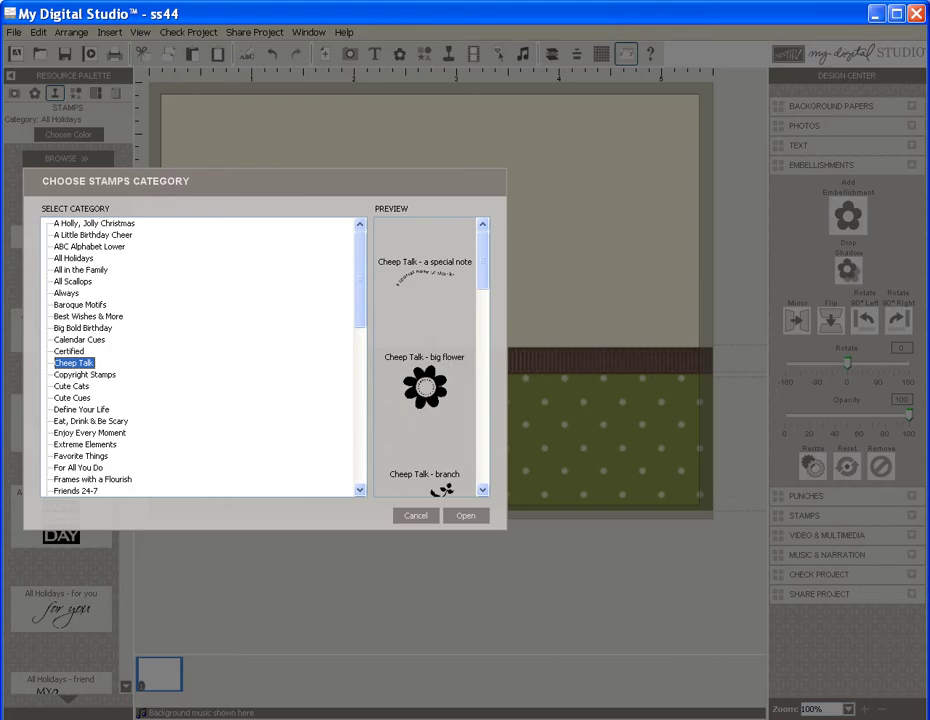
pyautogui.click(466, 516)
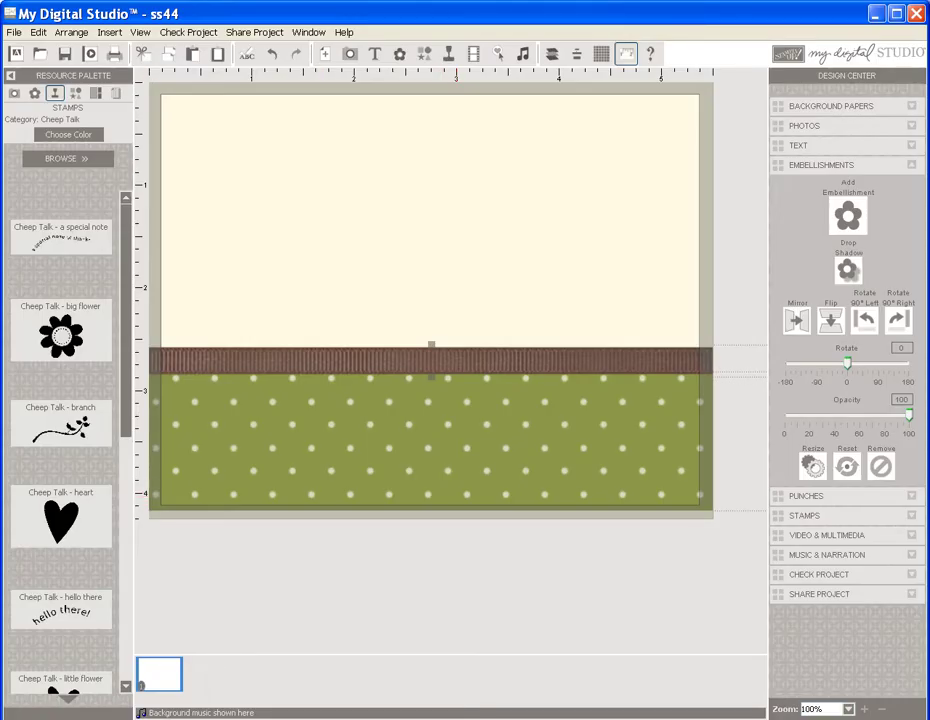
pyautogui.scroll(-3, 60, 420)
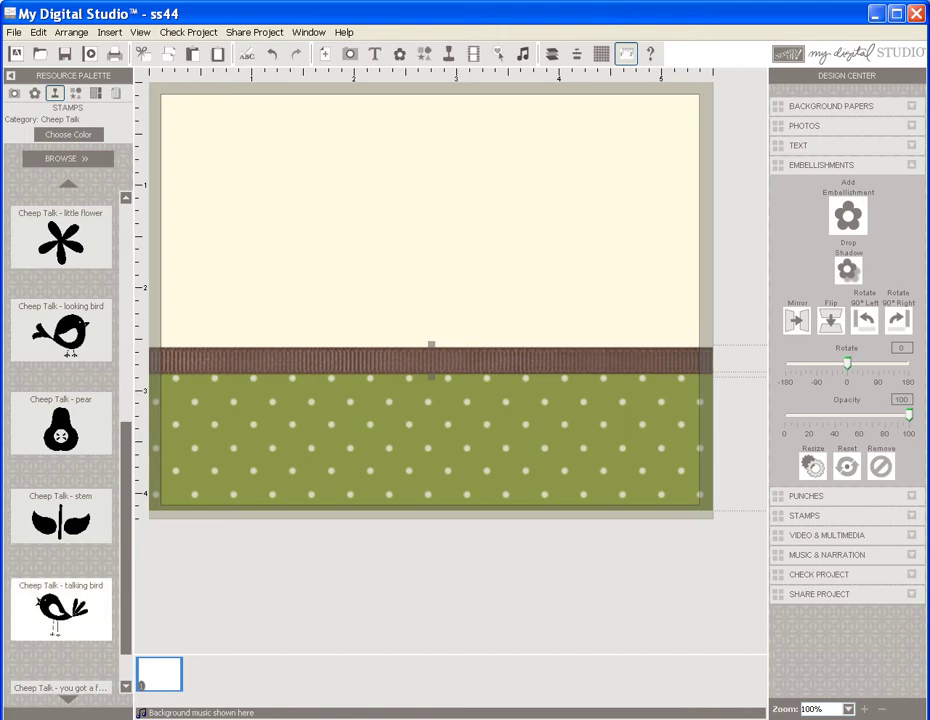
pyautogui.moveTo(60, 610); pyautogui.dragTo(389, 283)
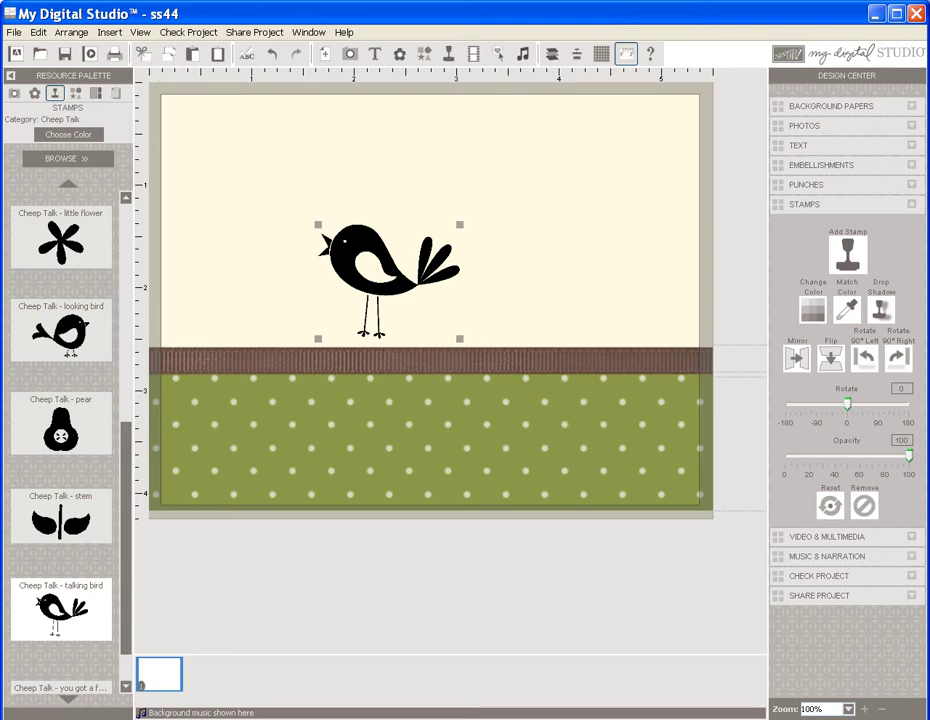
# - Add a second talking bird stamp to the left of the first, mirror it to face the other bird, and leave a small gap
pyautogui.moveTo(60, 610); pyautogui.dragTo(248, 300)
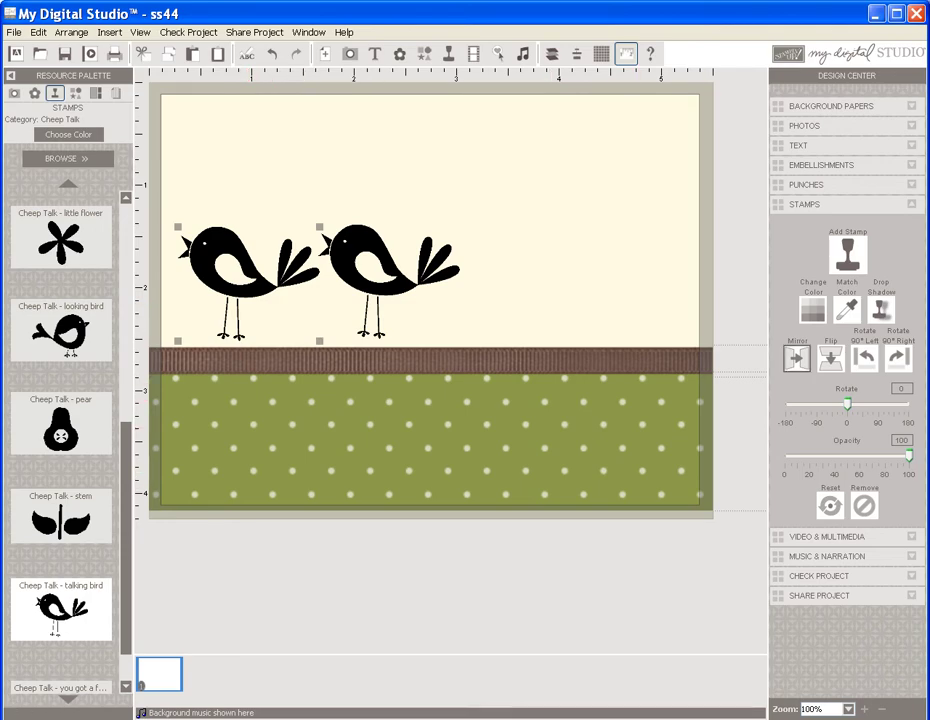
pyautogui.click(796, 357)
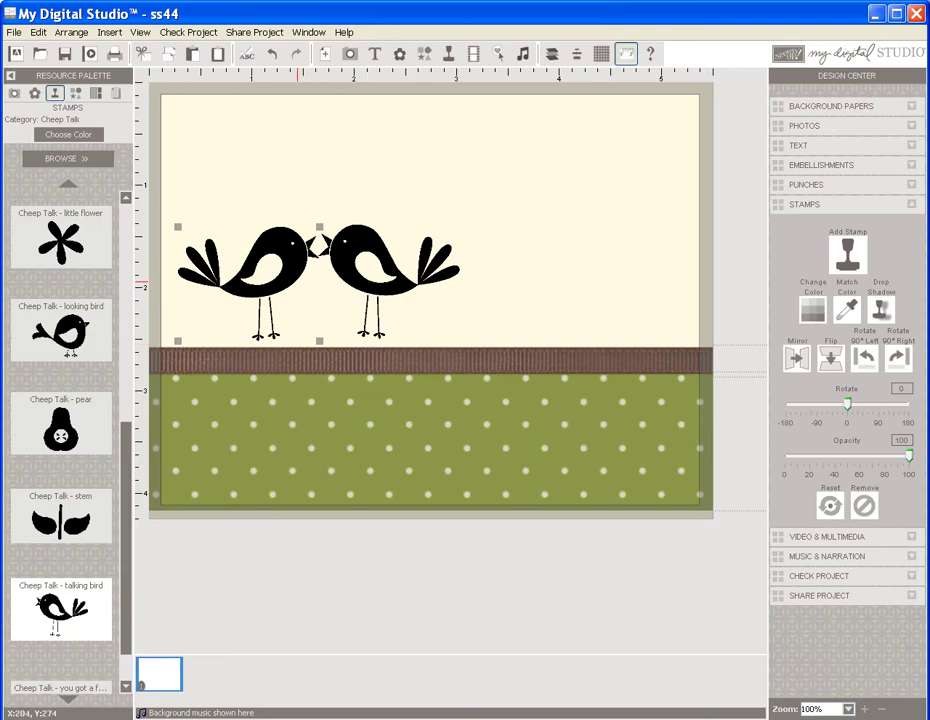
pyautogui.moveTo(288, 278); pyautogui.dragTo(279, 274)
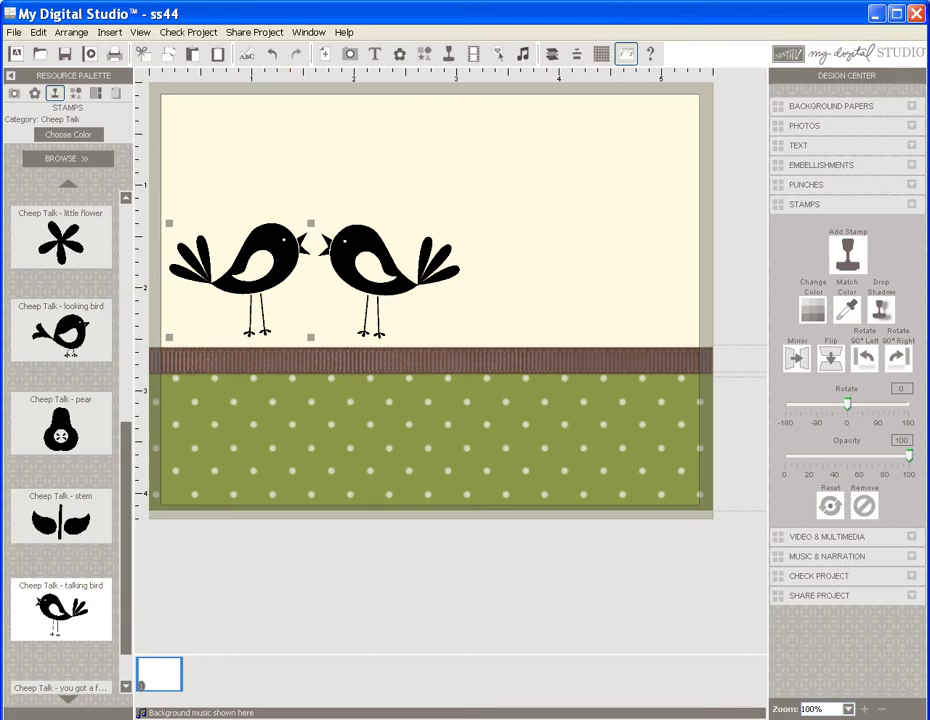
# - Add the Cheep Talk branch stamp, mirror it, and position it extending in from the card's upper right edge
pyautogui.scroll(4, 60, 430)
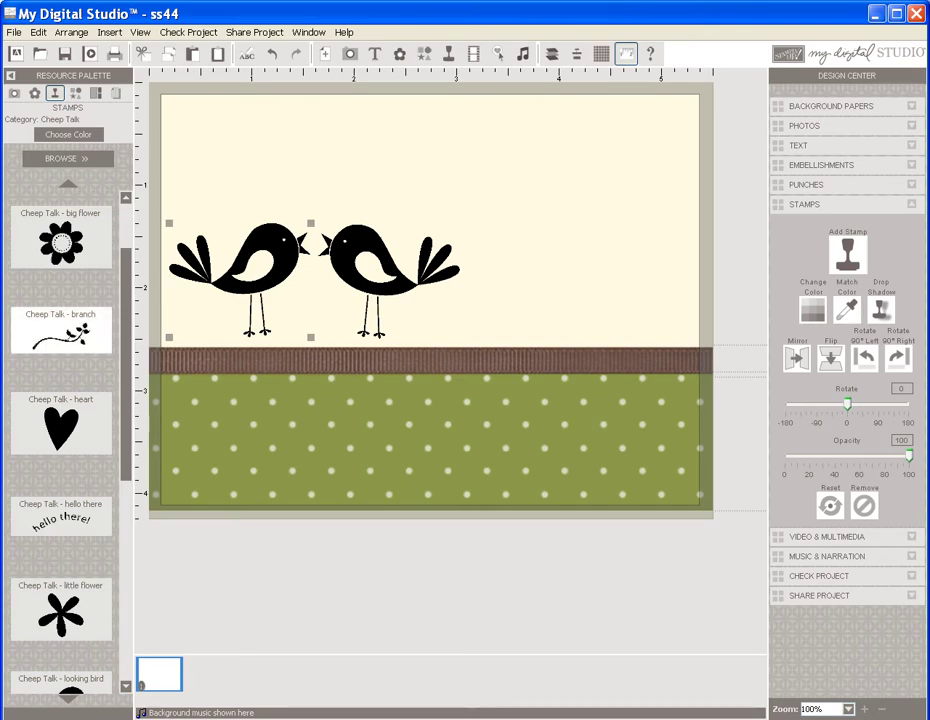
pyautogui.moveTo(61, 336); pyautogui.dragTo(585, 215)
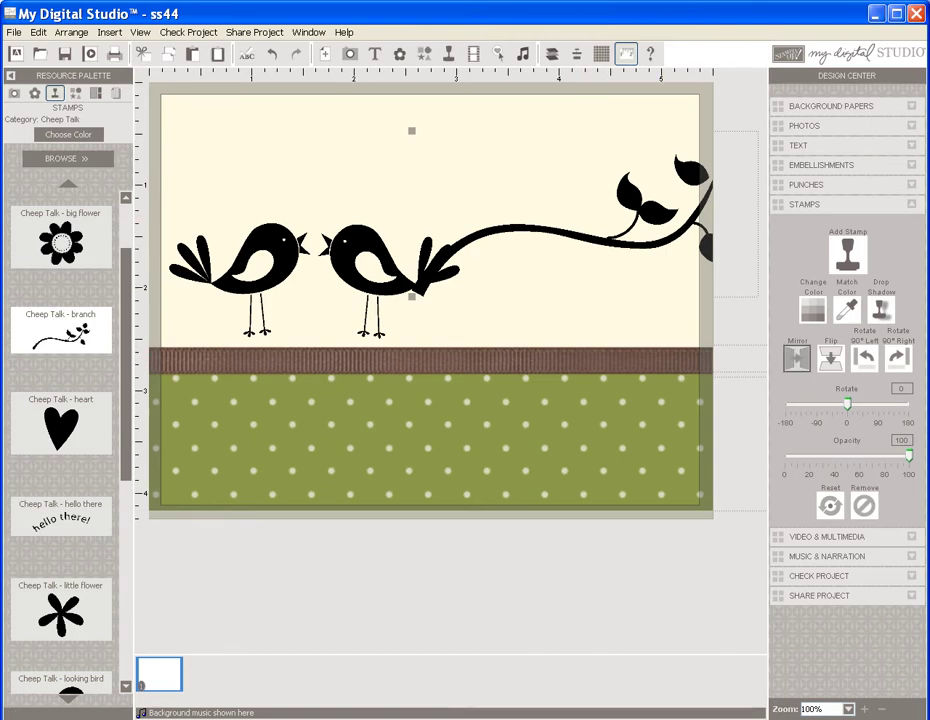
pyautogui.click(797, 357)
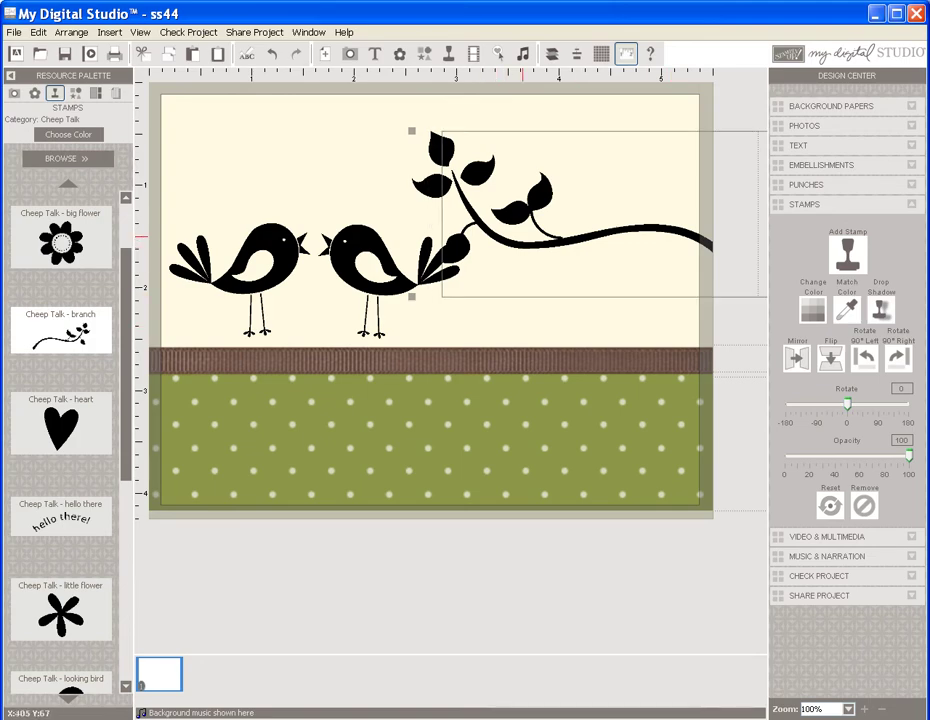
pyautogui.moveTo(522, 237); pyautogui.dragTo(608, 224)
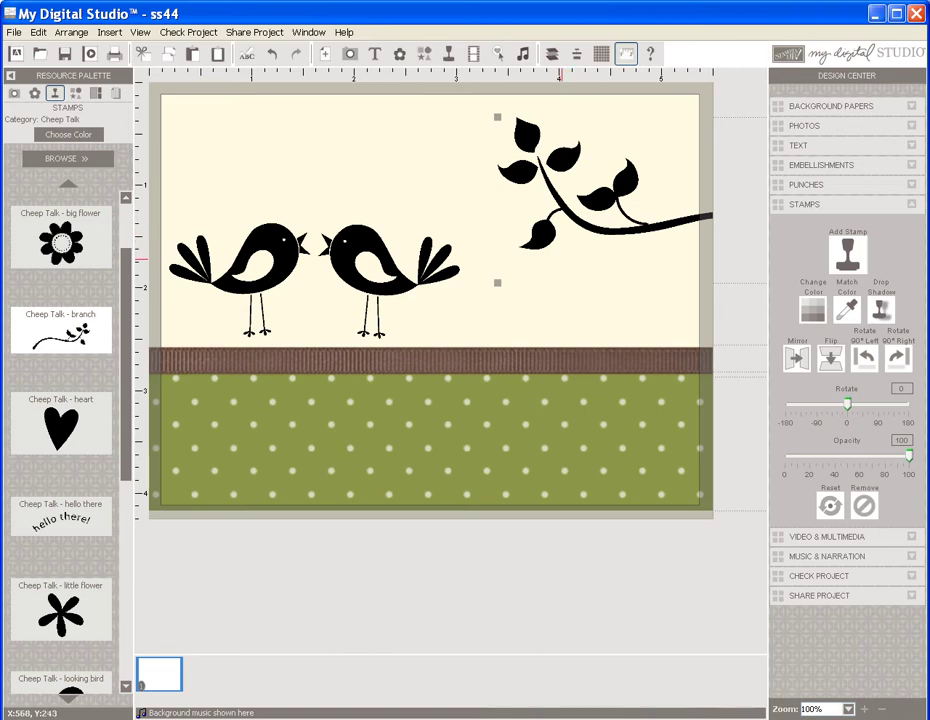
# - Recolor the branch stamp dark chocolate brown to coordinate with the ribbon
pyautogui.click(812, 310)
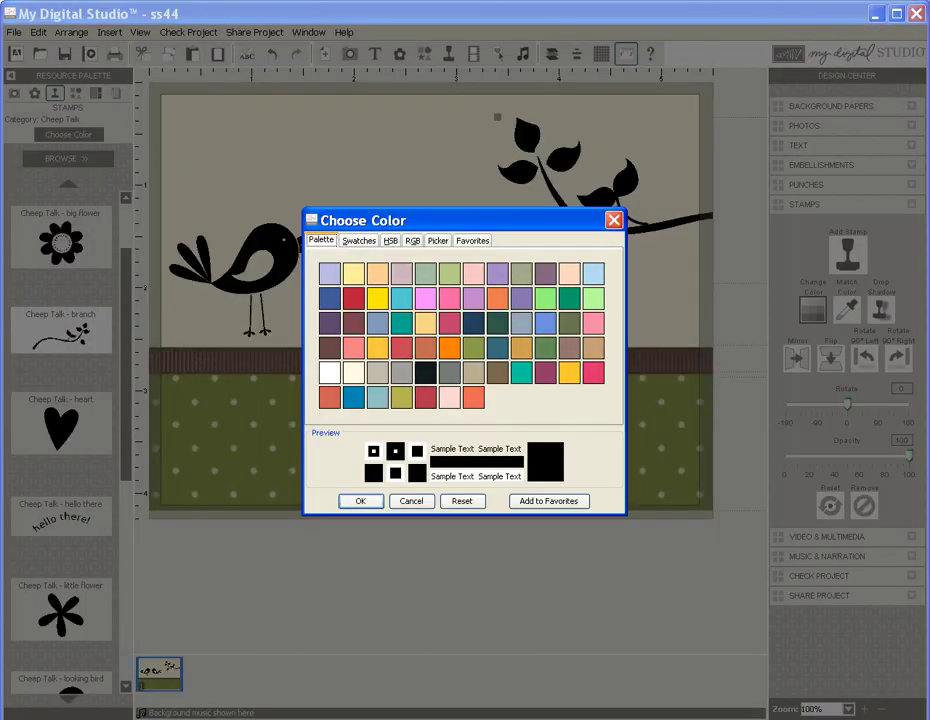
pyautogui.click(330, 348)
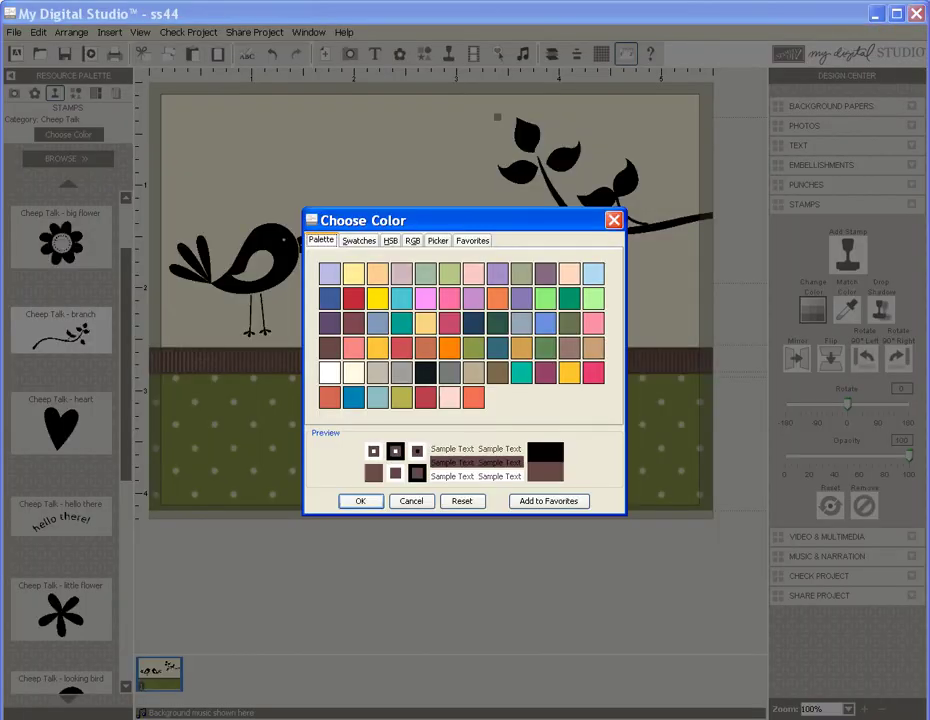
pyautogui.click(361, 501)
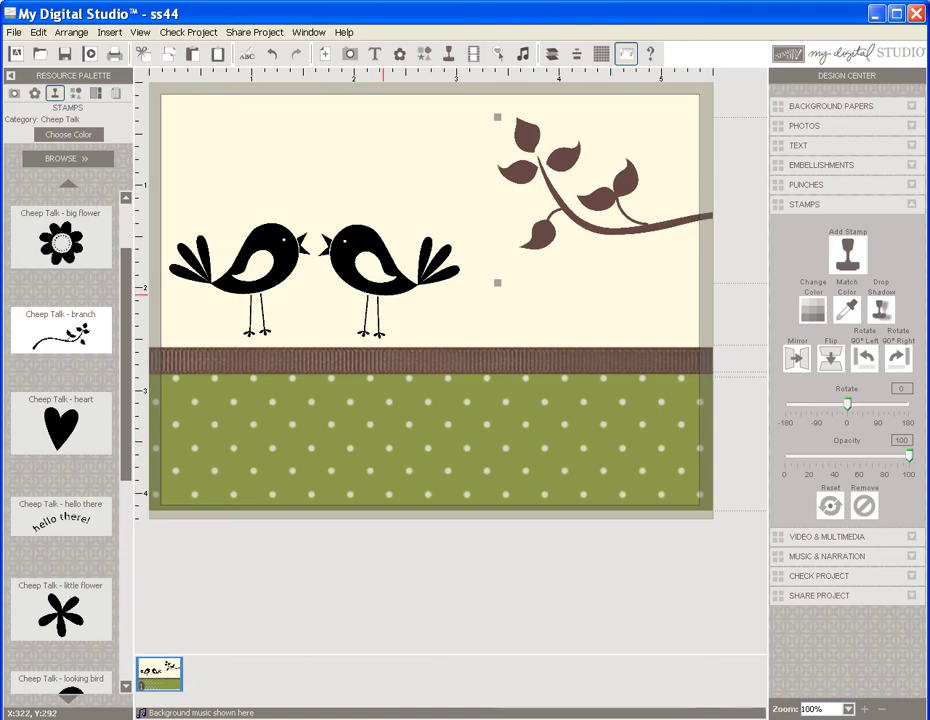
# - Nudge the right talking bird slightly away from the other bird and recolor it olive green like the polka dot strip
pyautogui.click(388, 288)
pyautogui.moveTo(387, 293); pyautogui.dragTo(388, 293)
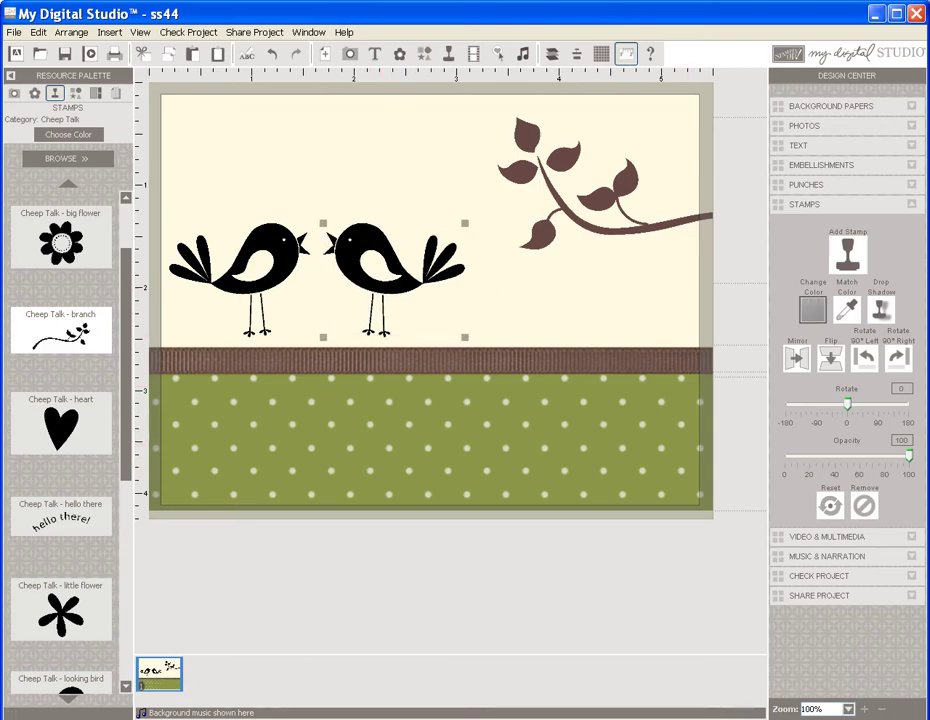
pyautogui.click(812, 310)
pyautogui.click(473, 348)
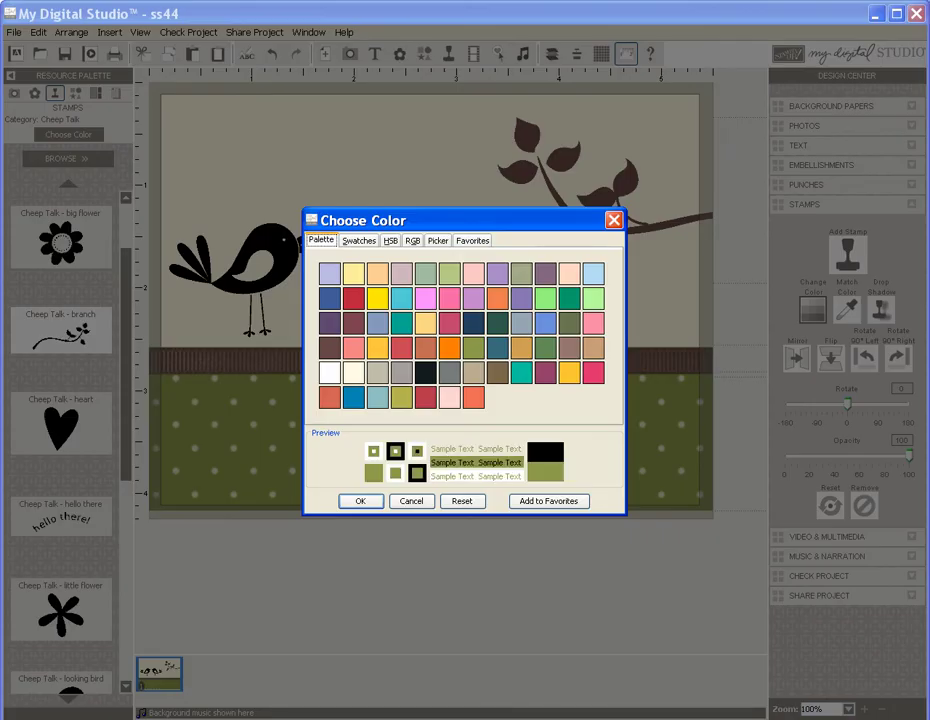
pyautogui.click(360, 501)
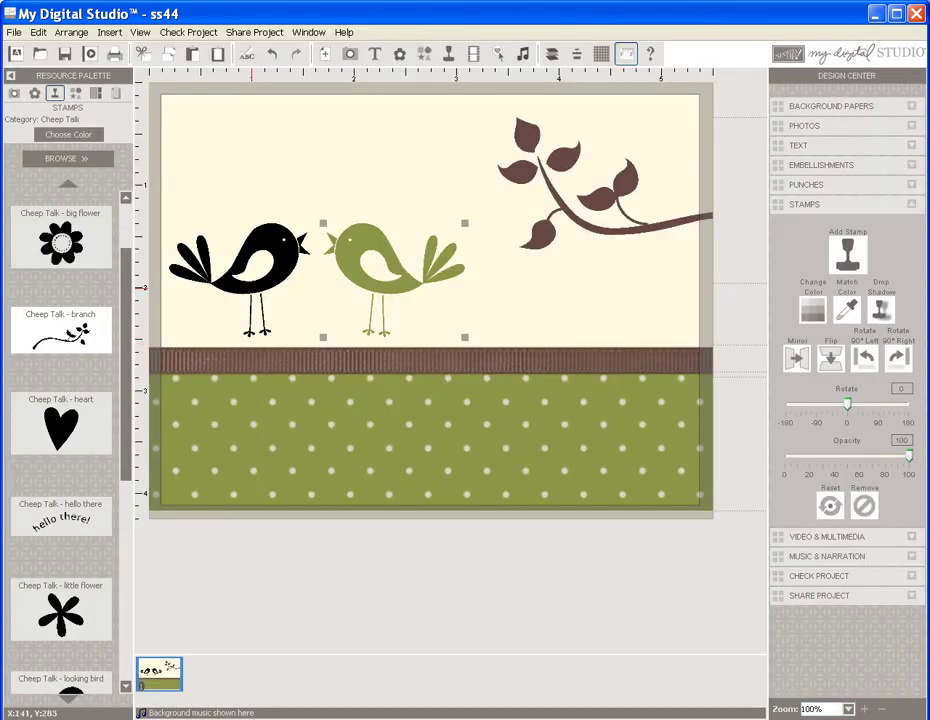
# - Recolor the left talking bird rose red
pyautogui.click(252, 288)
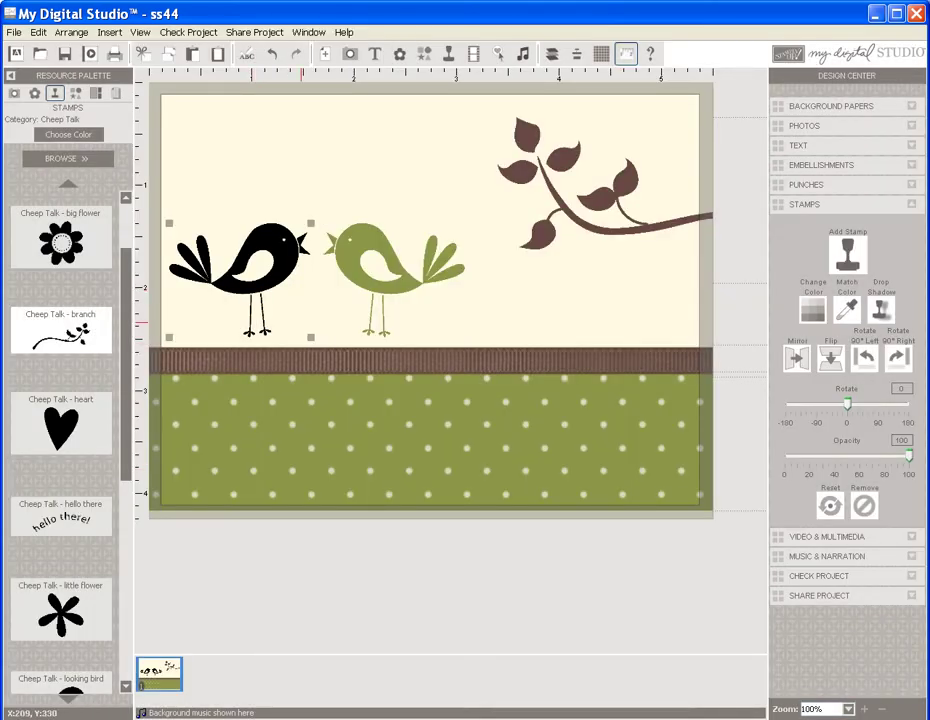
pyautogui.click(813, 310)
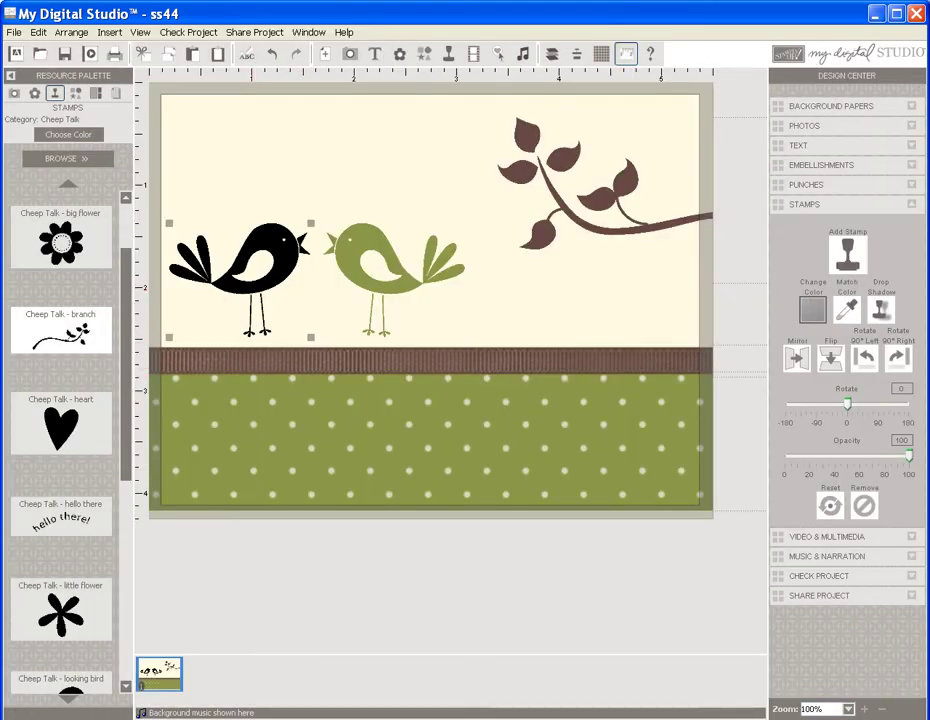
pyautogui.click(812, 309)
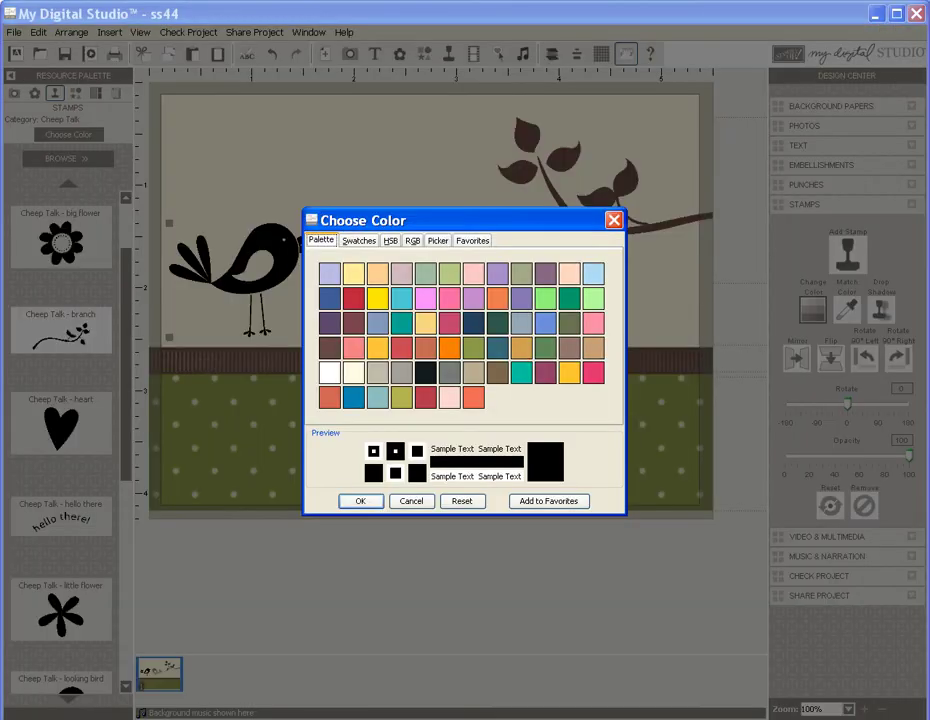
pyautogui.click(401, 348)
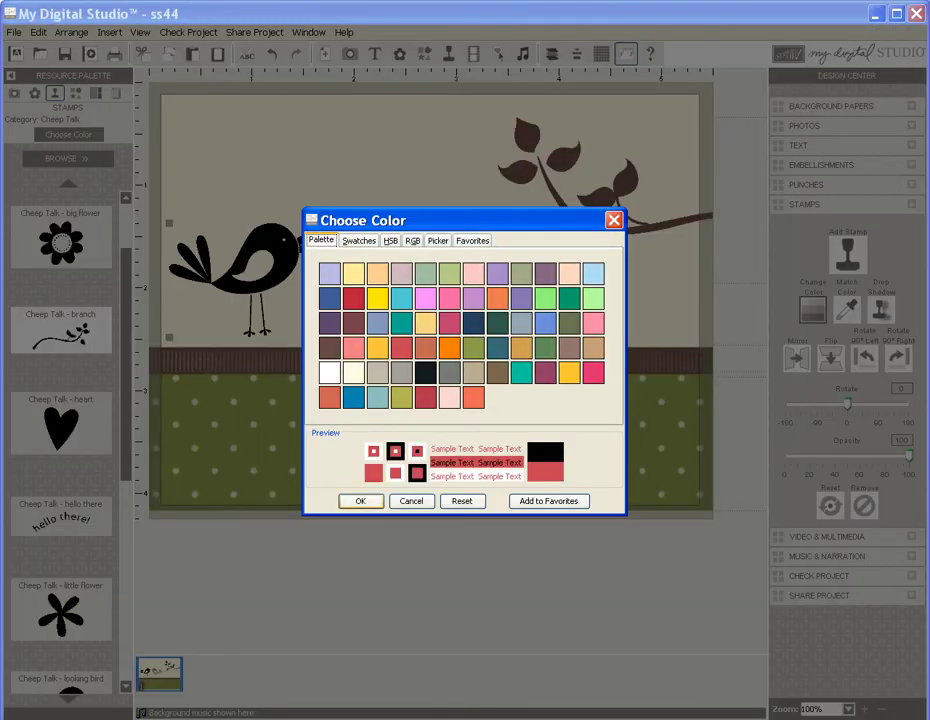
pyautogui.click(361, 501)
pyautogui.press('Return')
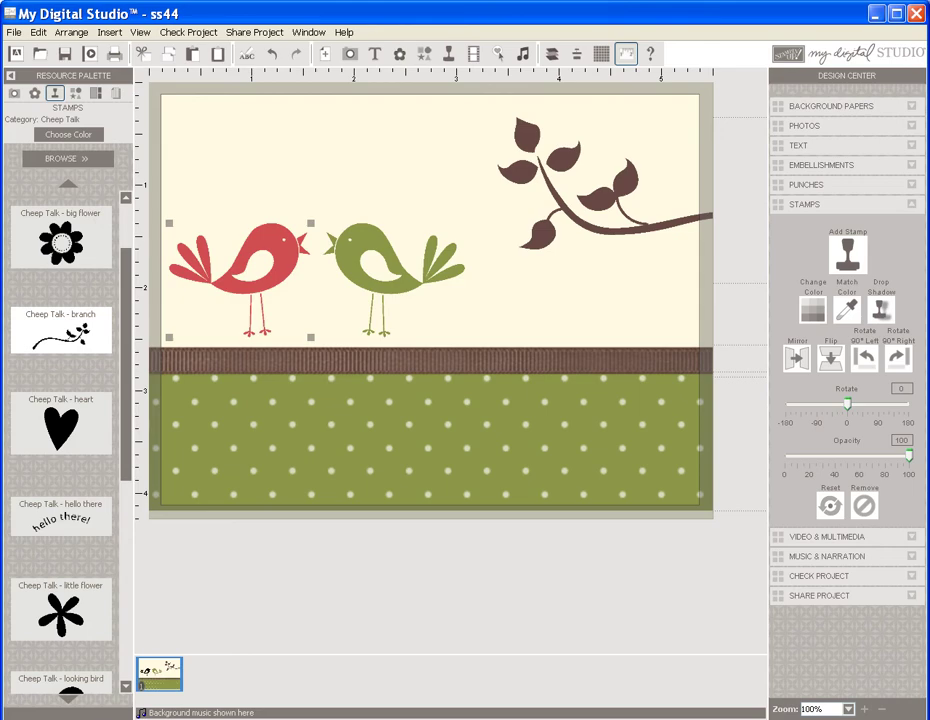
# - Add the Cheep Talk looking bird below the branch, mirror it to face the other birds, and shrink it to stand just above the ribbon
pyautogui.scroll(-5, 61, 440)
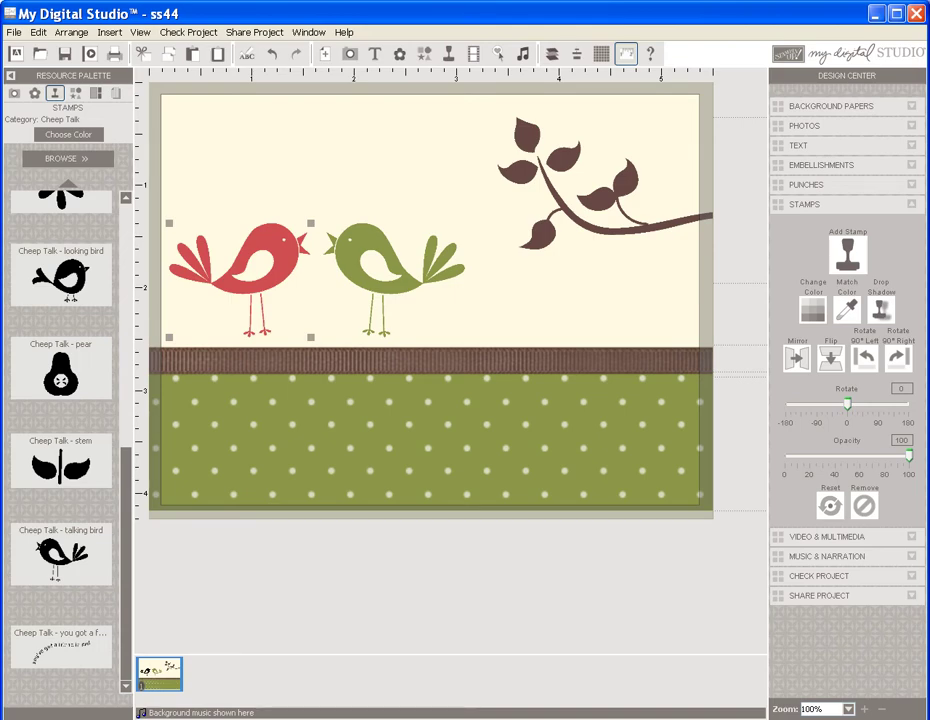
pyautogui.moveTo(61, 275); pyautogui.dragTo(598, 292)
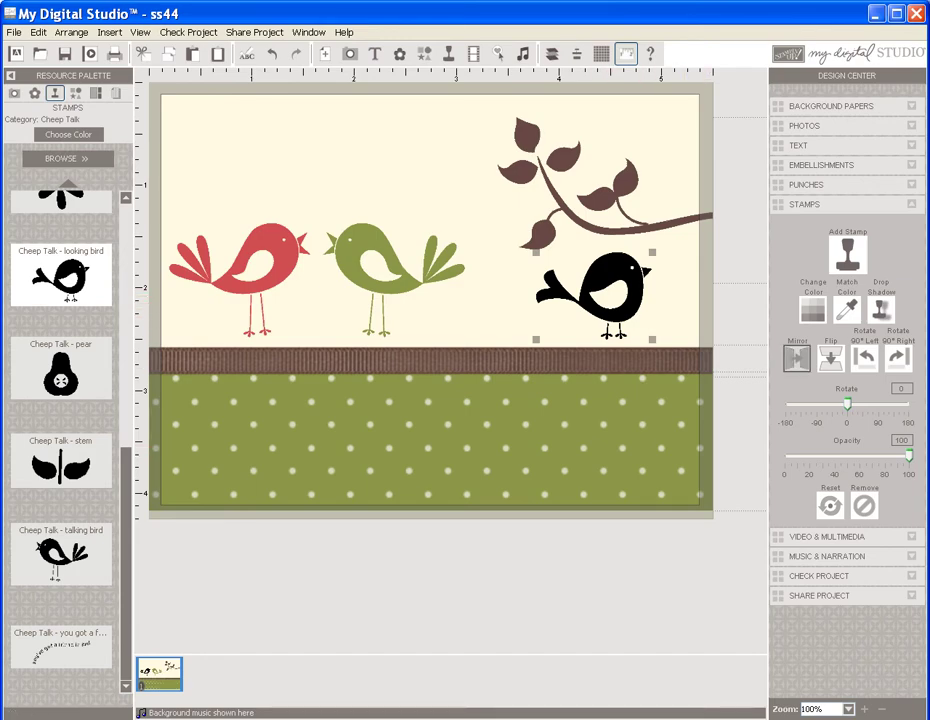
pyautogui.click(797, 358)
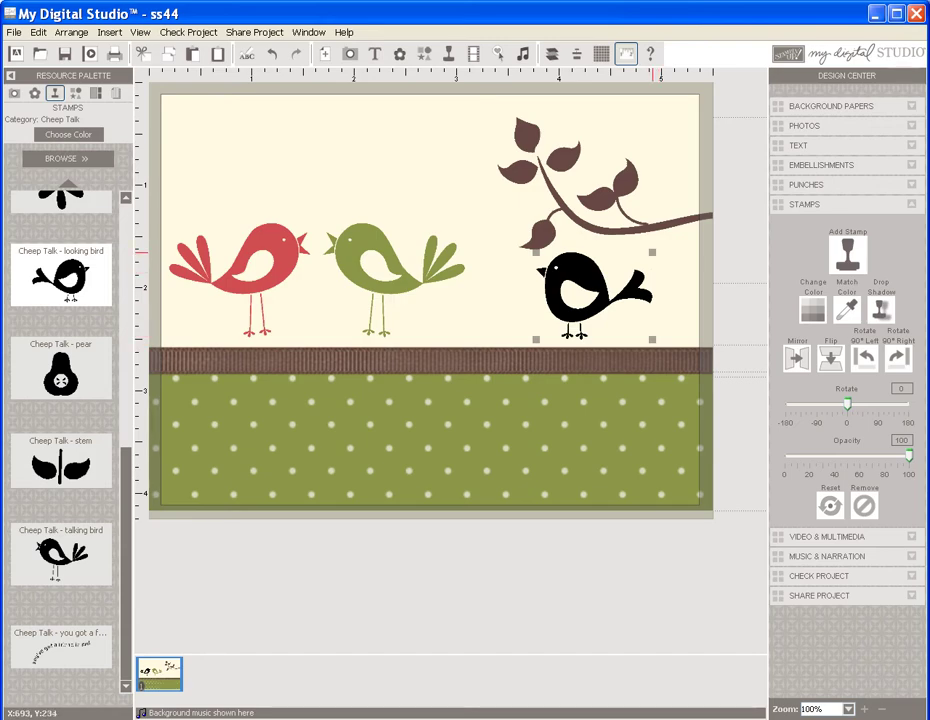
pyautogui.moveTo(652, 252); pyautogui.dragTo(622, 274)
pyautogui.moveTo(578, 303); pyautogui.dragTo(597, 302)
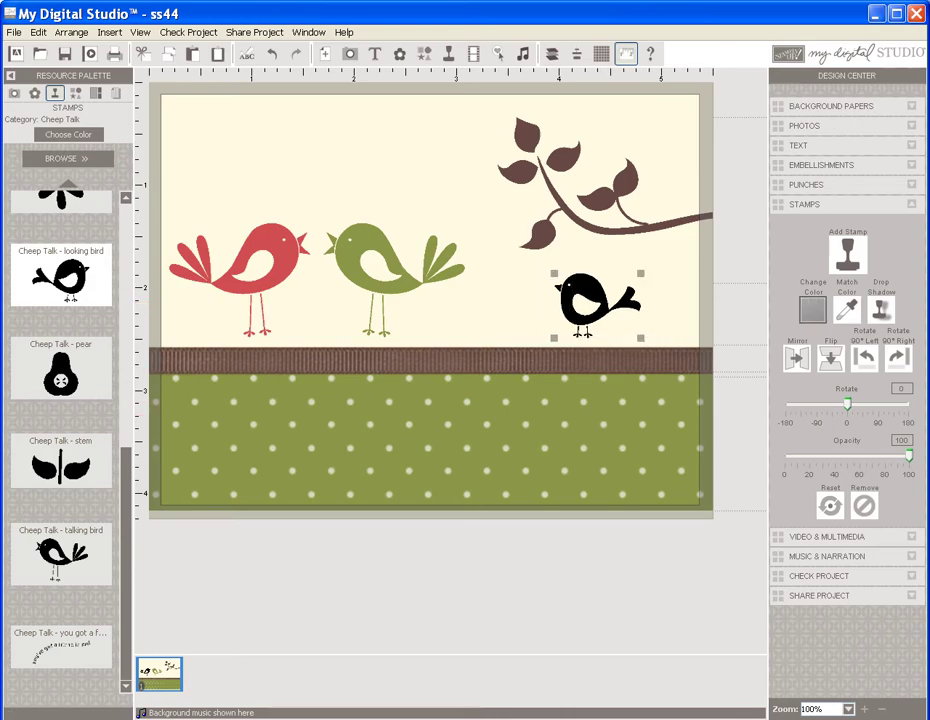
# - Recolor the small looking bird terracotta orange
pyautogui.click(812, 309)
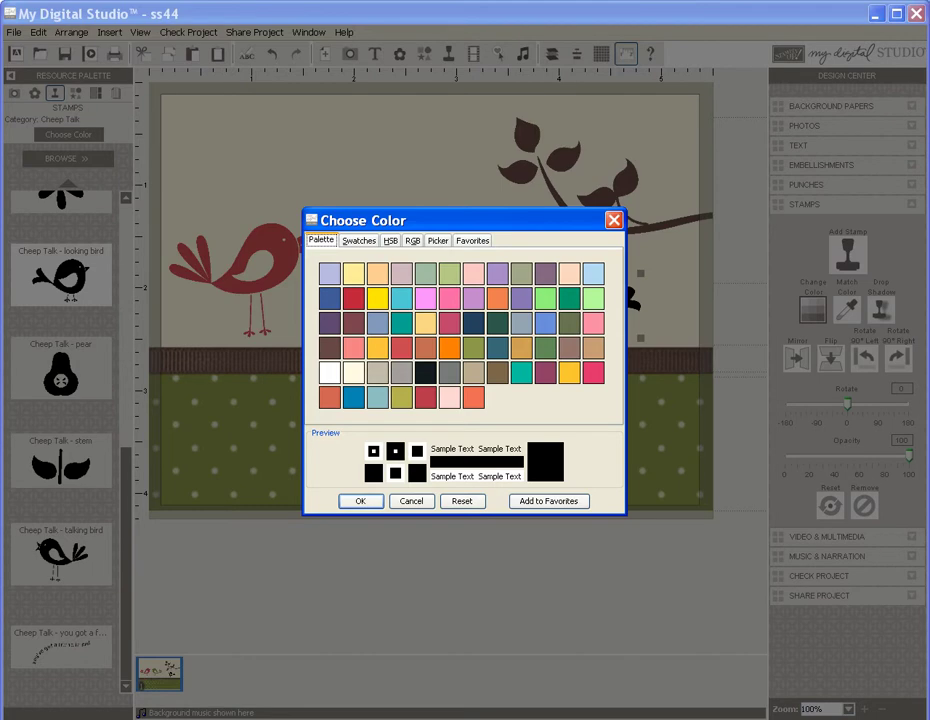
pyautogui.click(330, 398)
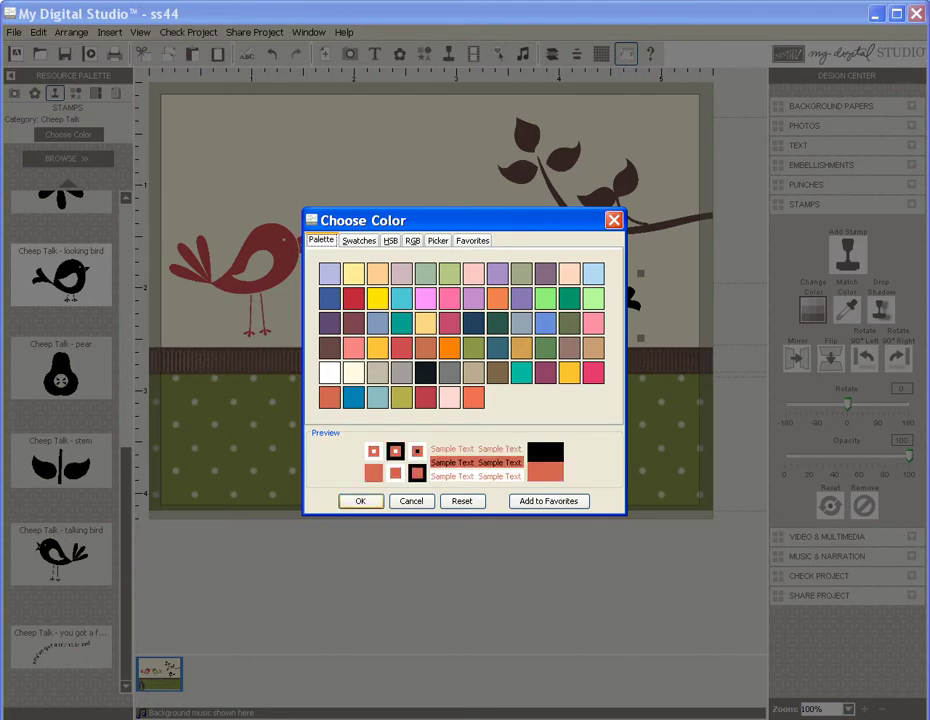
pyautogui.click(360, 501)
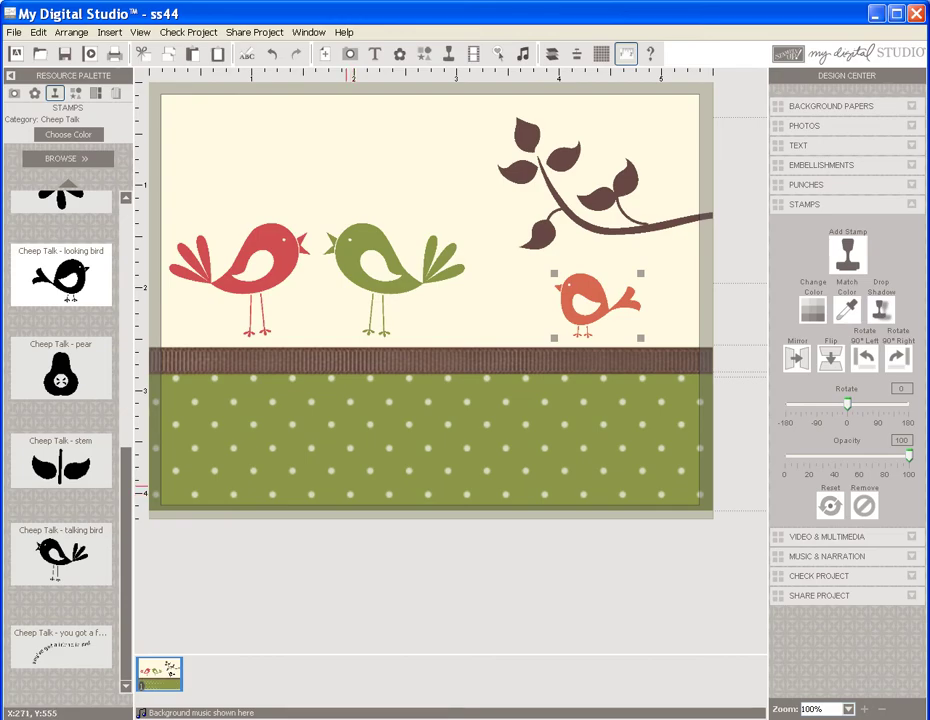
# - Load the All Holidays stamp set and place its birthday greeting above the two talking birds
pyautogui.click(68, 159)
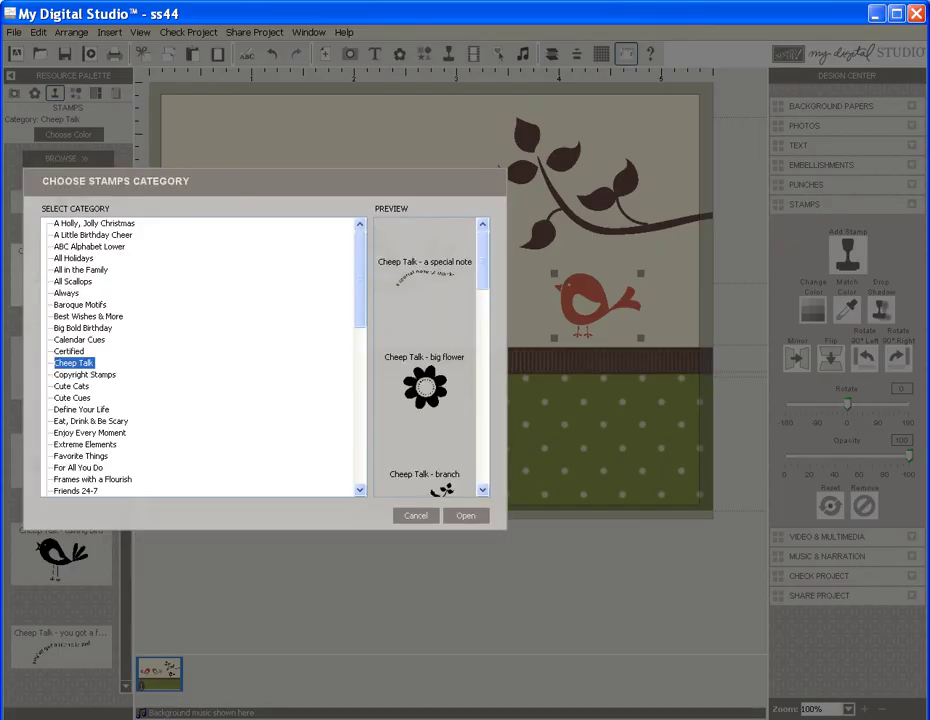
pyautogui.click(74, 258)
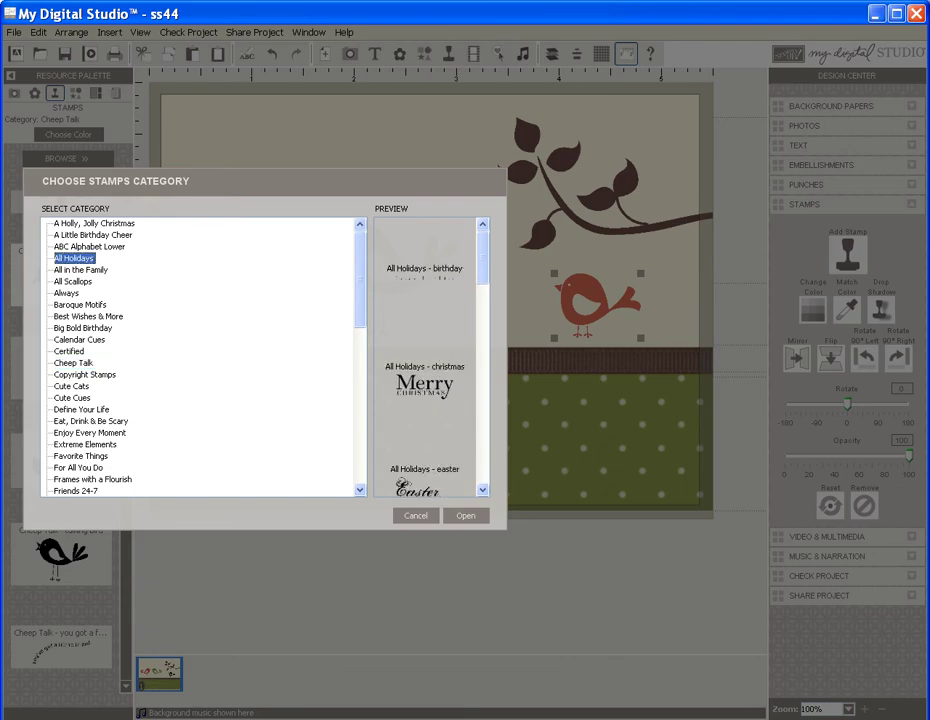
pyautogui.click(466, 515)
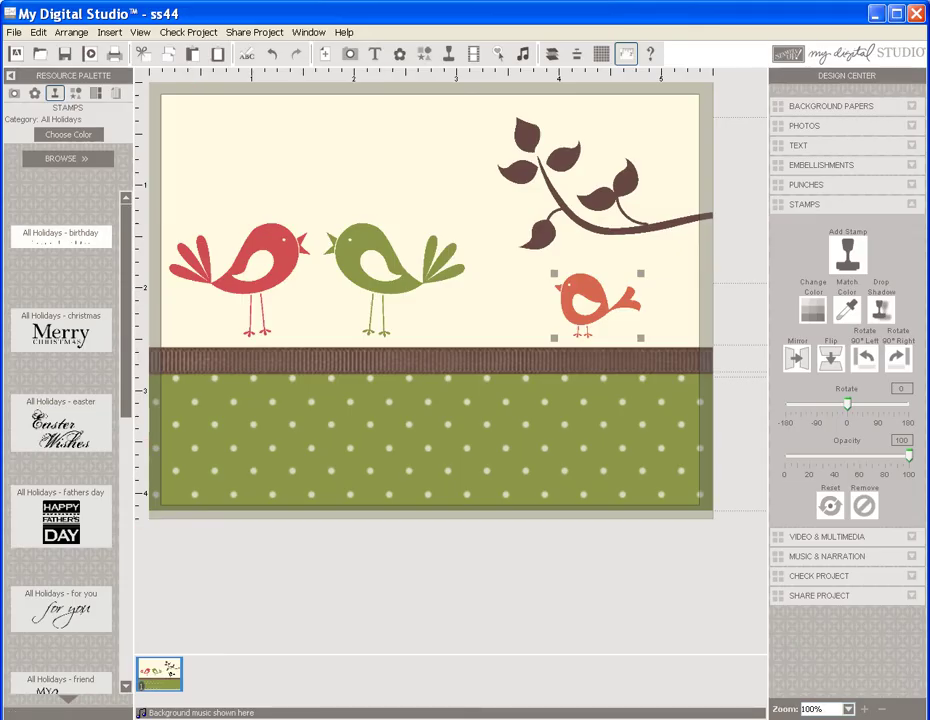
pyautogui.moveTo(128, 213); pyautogui.dragTo(328, 152)
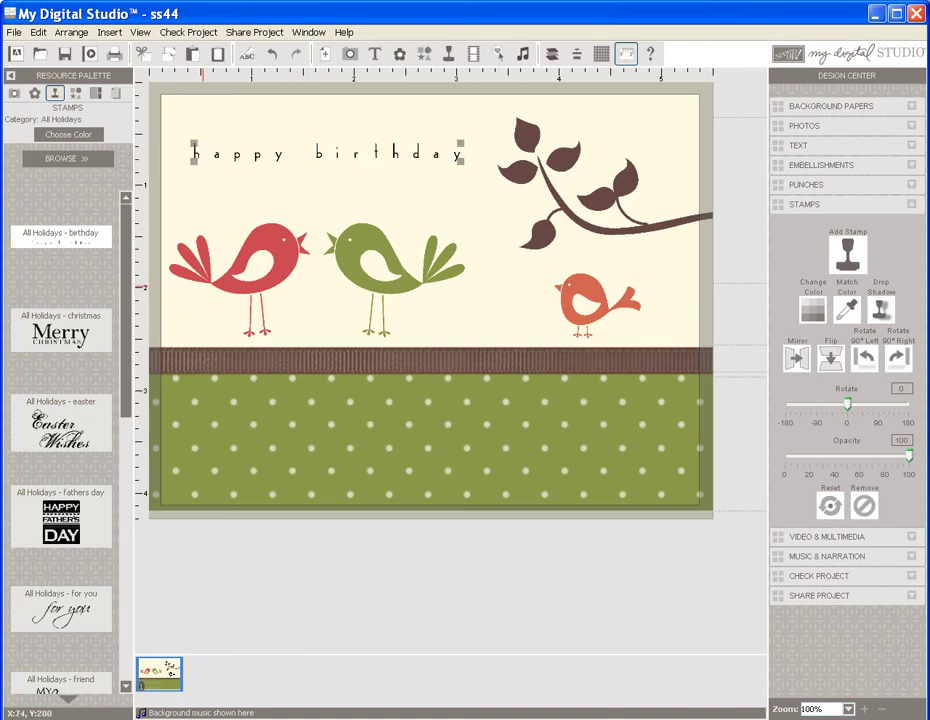
# - Add a Chocolate Chip grosgrain ribbon knot, flipped so its tails hang down, on the brown ribbon between the green and orange birds
pyautogui.click(35, 93)
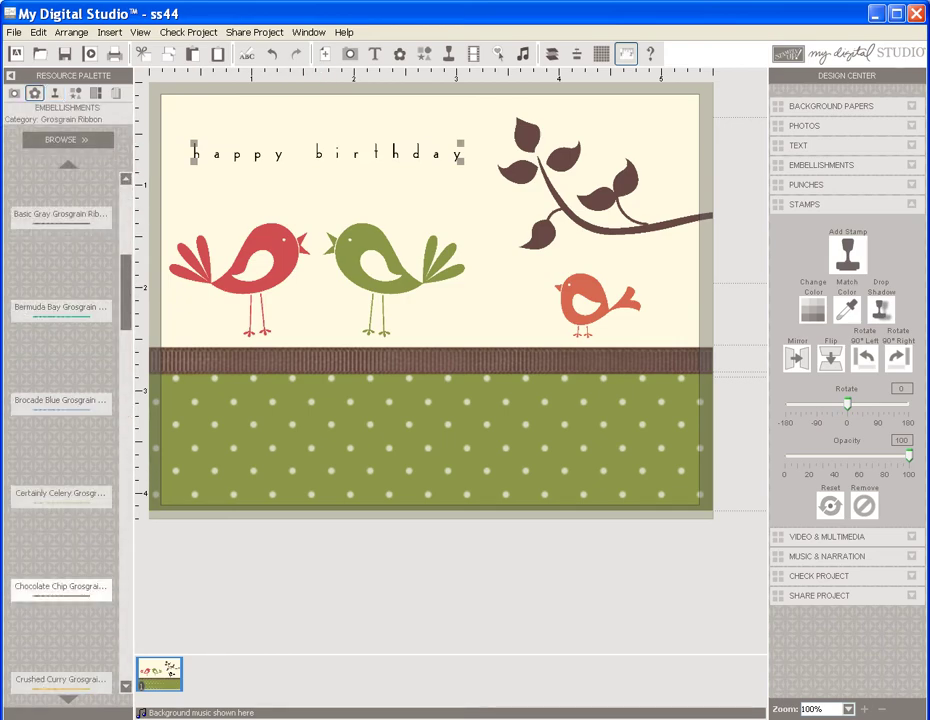
pyautogui.click(68, 140)
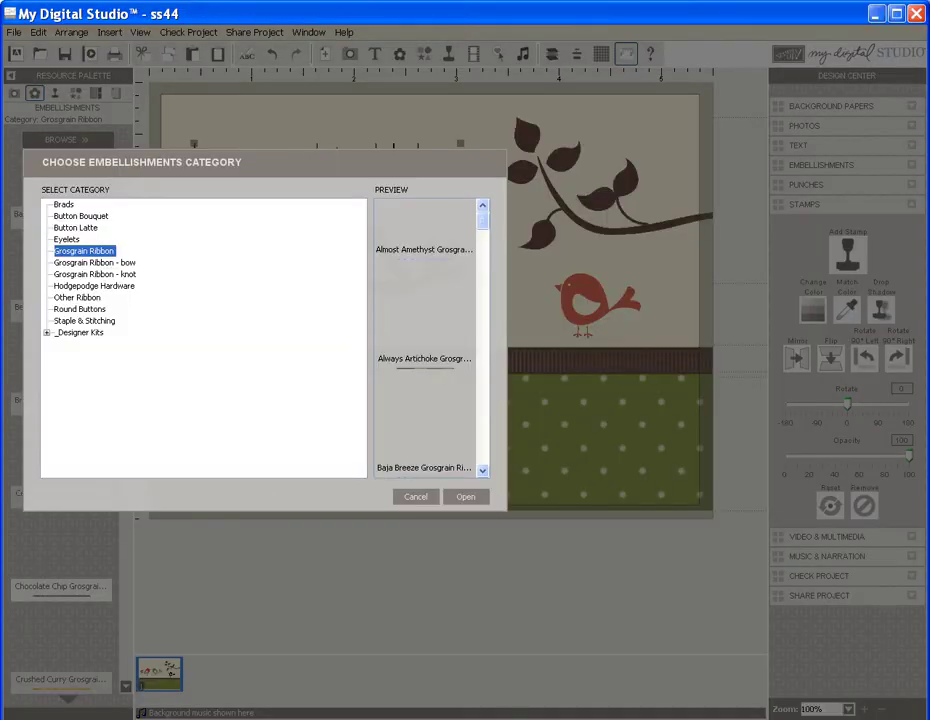
pyautogui.click(95, 274)
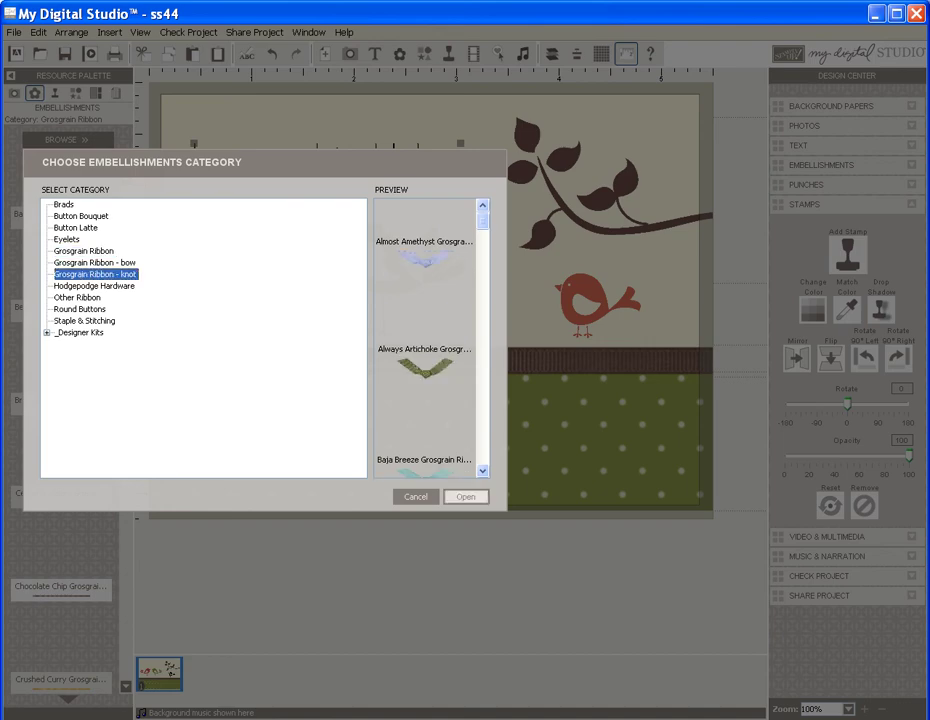
pyautogui.click(466, 497)
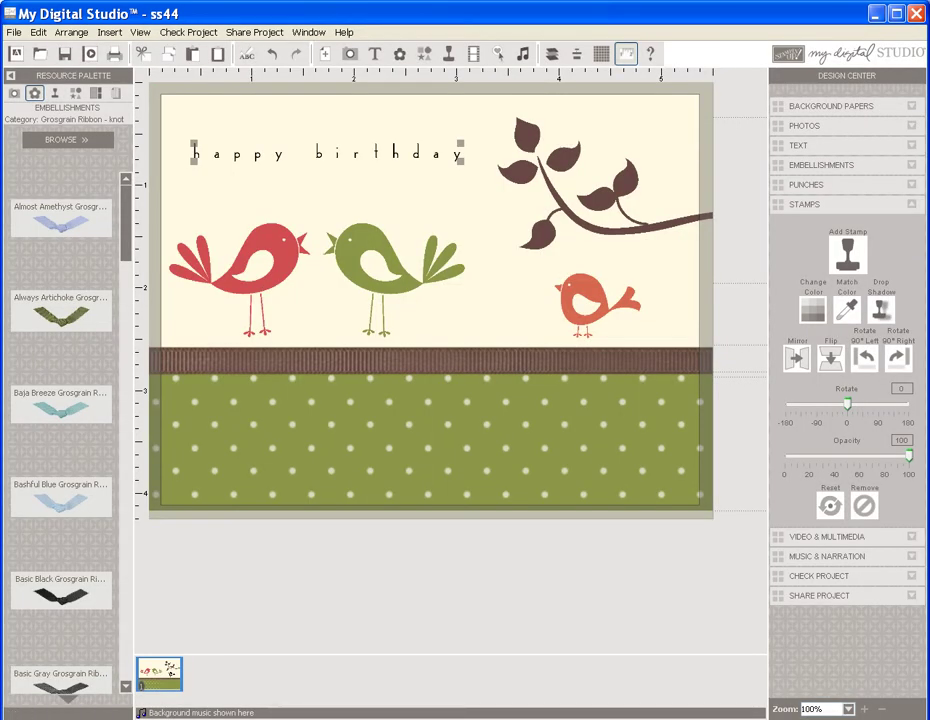
pyautogui.scroll(-5, 61, 440)
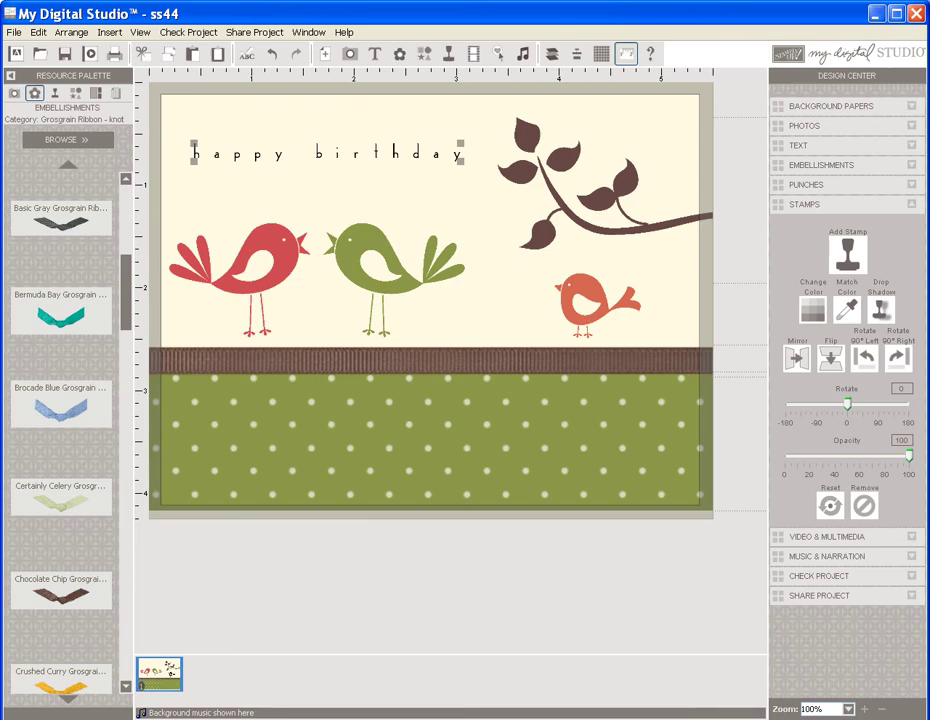
pyautogui.moveTo(60, 595); pyautogui.dragTo(505, 360)
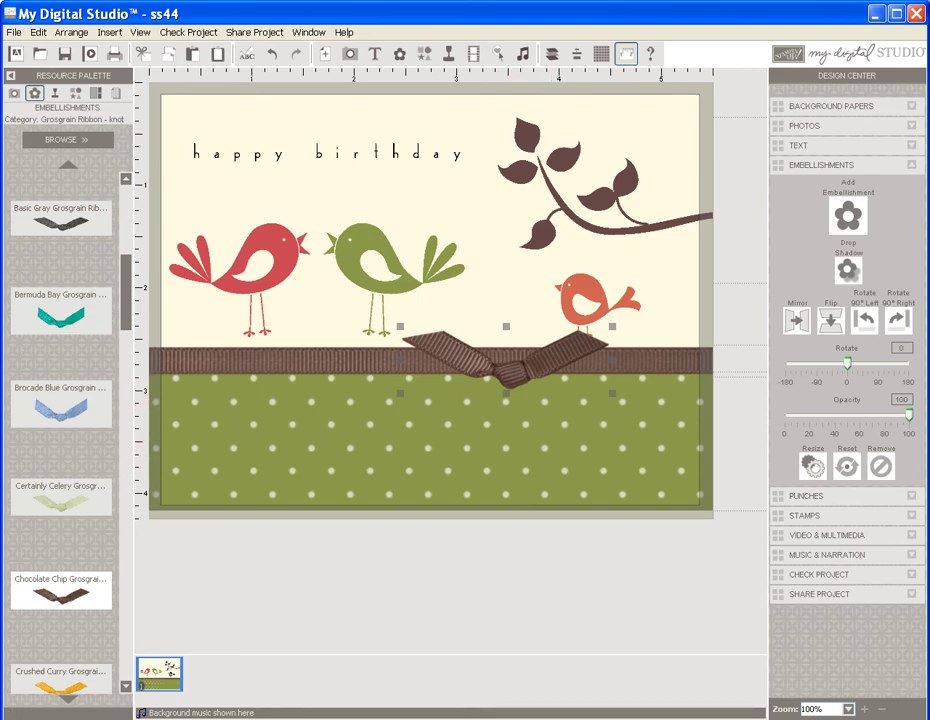
pyautogui.click(830, 319)
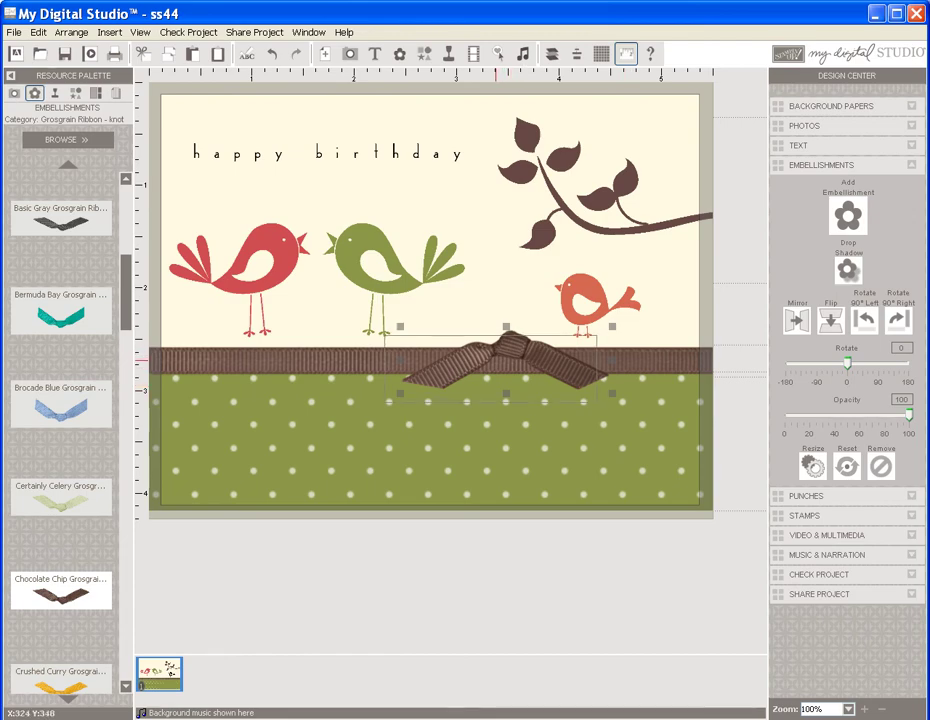
pyautogui.moveTo(497, 362); pyautogui.dragTo(483, 369)
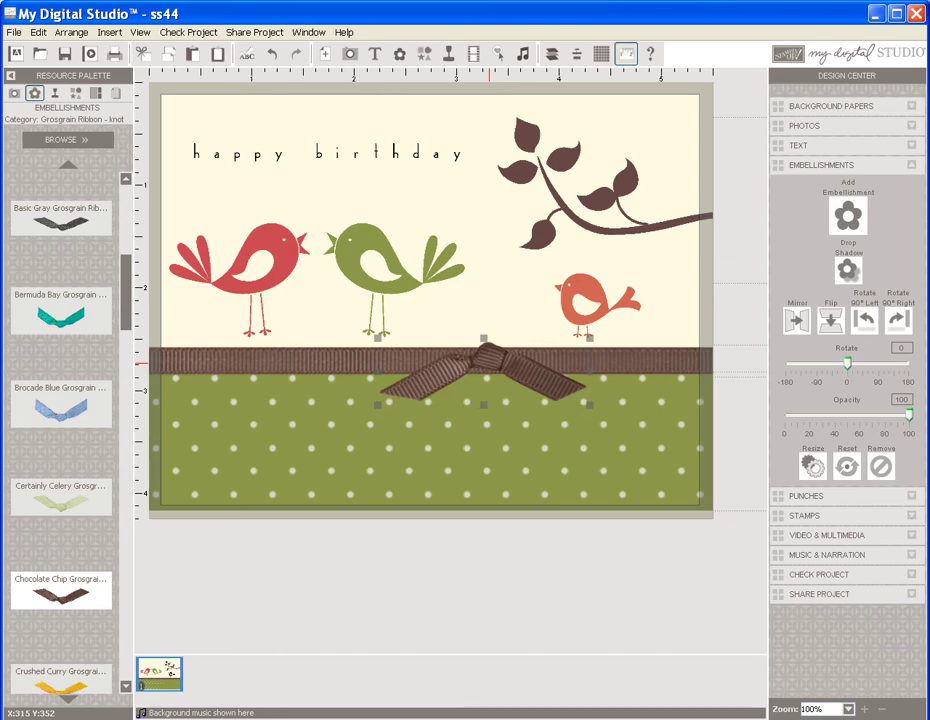